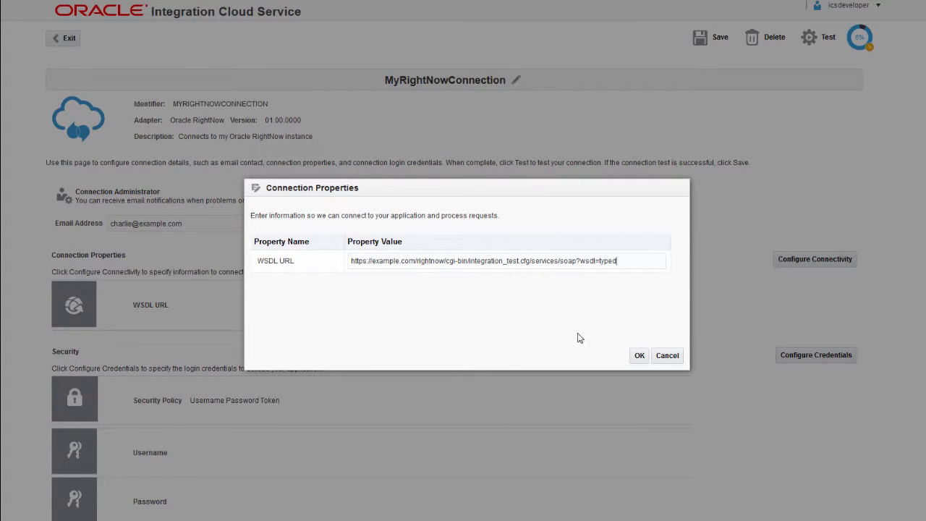
Step: Confirm the RightNow connection's WSDL URL and set its login credentials with username Admin1 and the confirmed account password
left_click(637, 356)
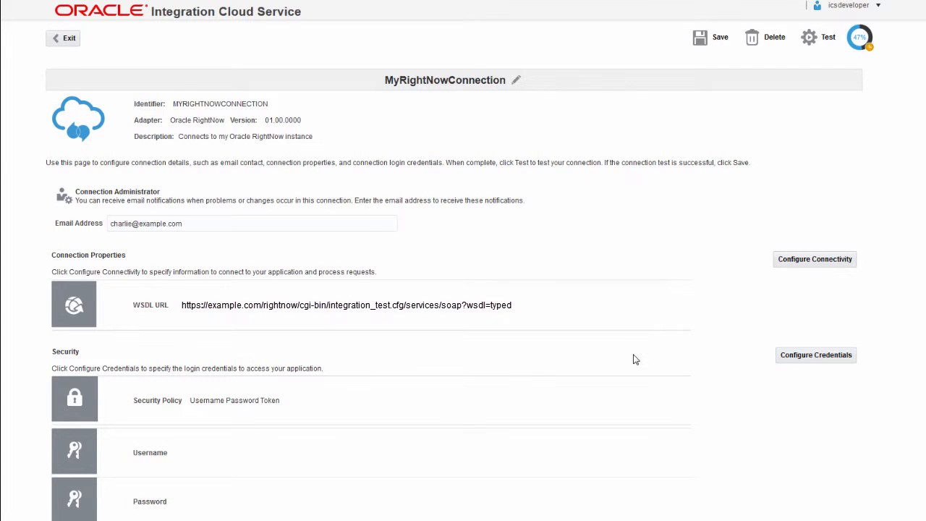
left_click(784, 355)
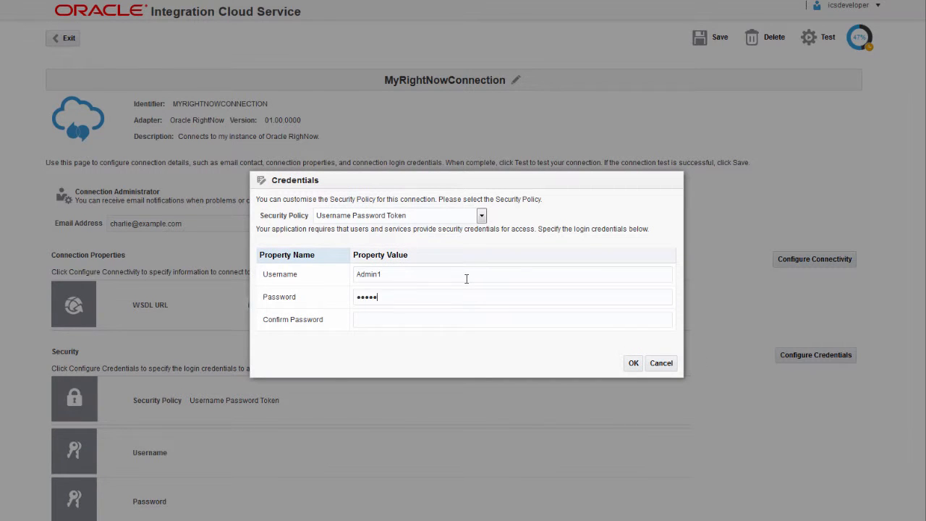
type("••••")
left_click(634, 362)
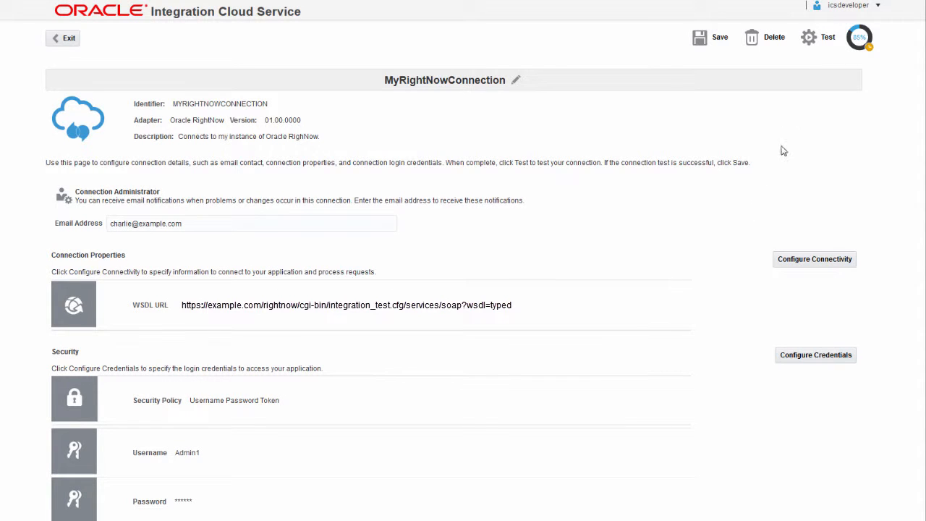
Step: Test and save MyRightNowConnection, and return to the connections list
left_click(813, 40)
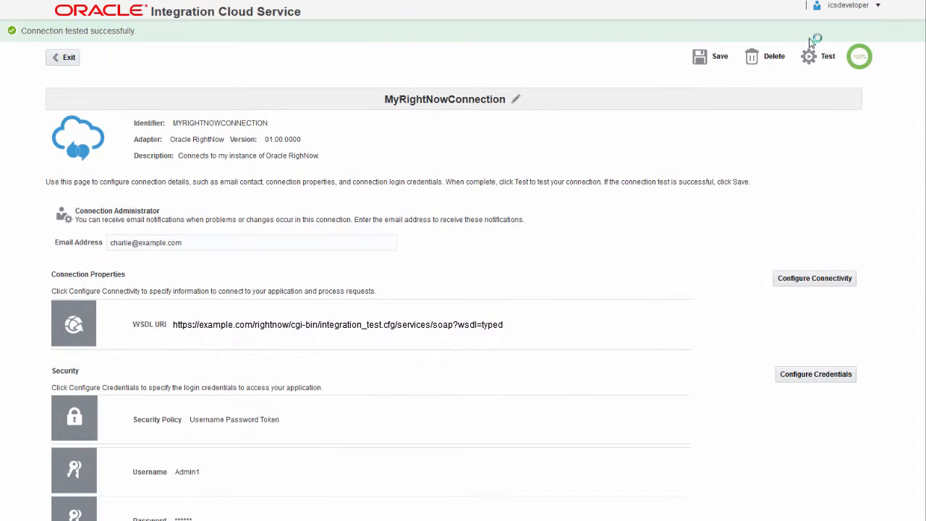
left_click(699, 60)
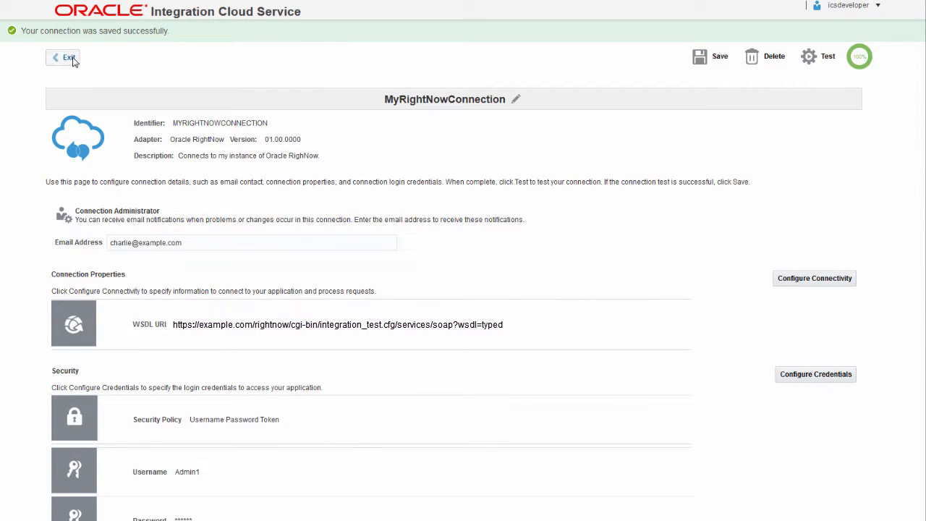
left_click(72, 61)
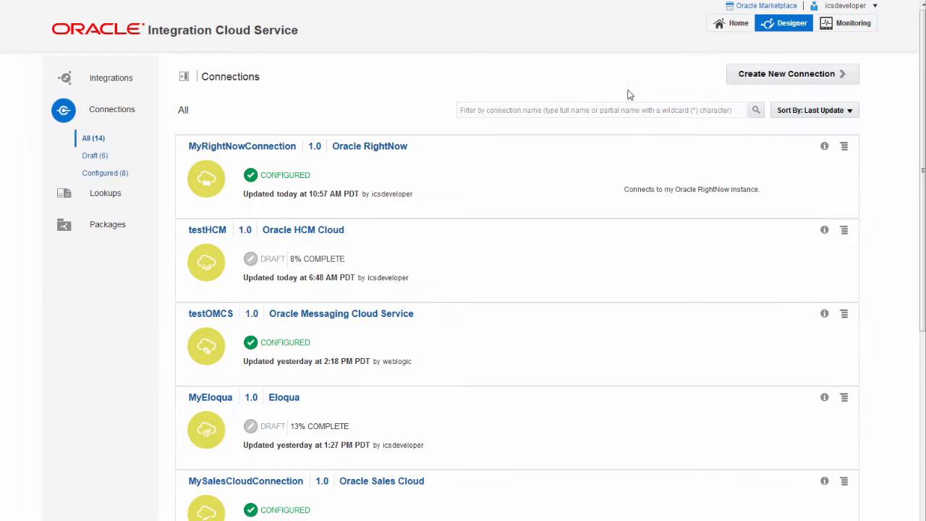
Step: Create an Oracle Sales Cloud connection named MySalesCloudConnection with the description "Connects to my instance of Oracle Sales Cloud."
left_click(767, 78)
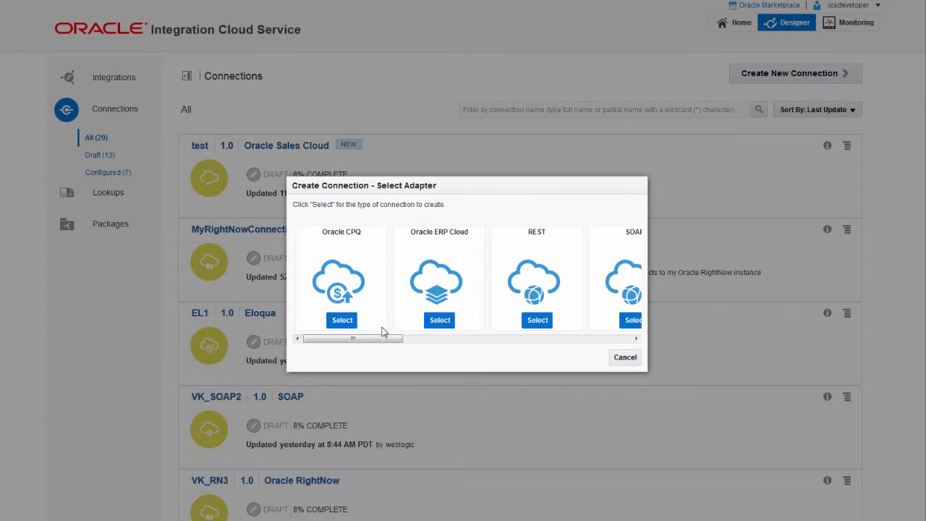
left_click_drag(384, 337, 587, 347)
left_click(463, 319)
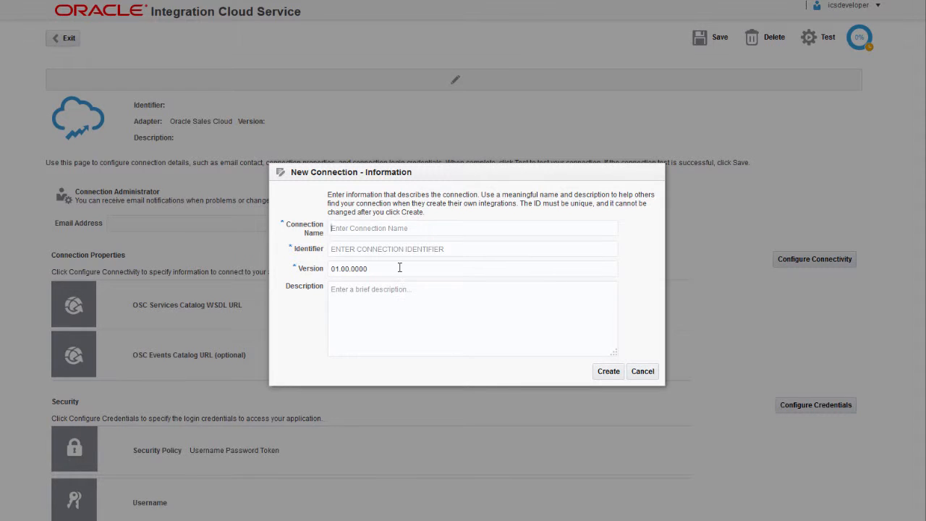
type("MySalesCloudConnection")
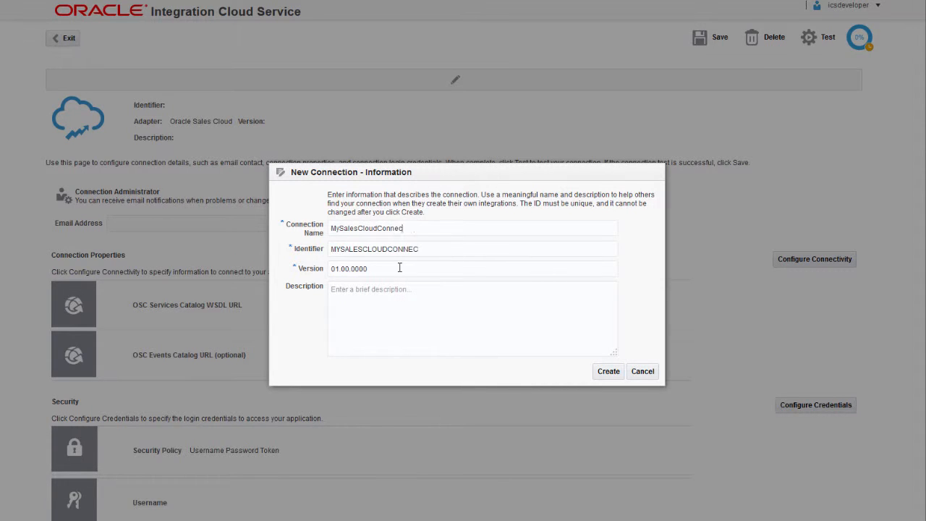
left_click(398, 287)
type("Connects to my instance of Oracle Salss Cloud.")
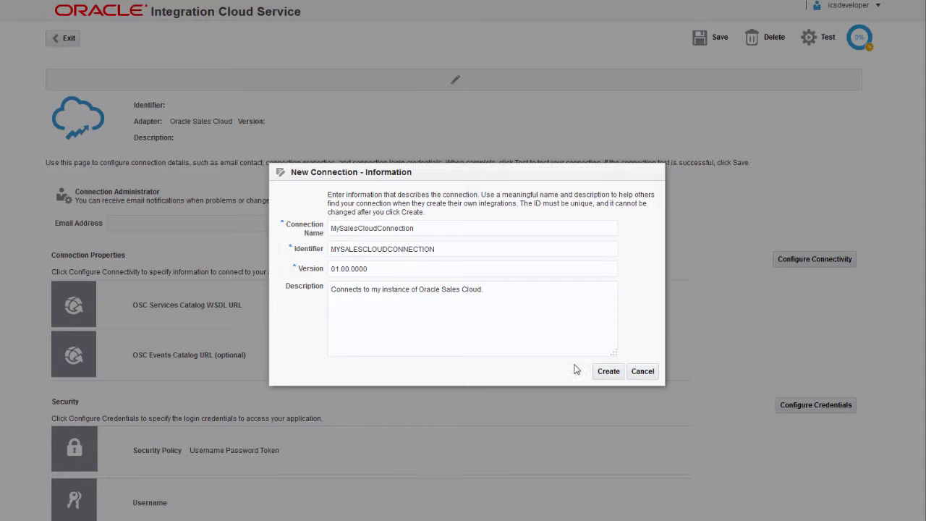
left_click(604, 372)
Step: Enter the connection administrator's email address for MySalesCloudConnection
left_click(341, 243)
type("charlie@ex")
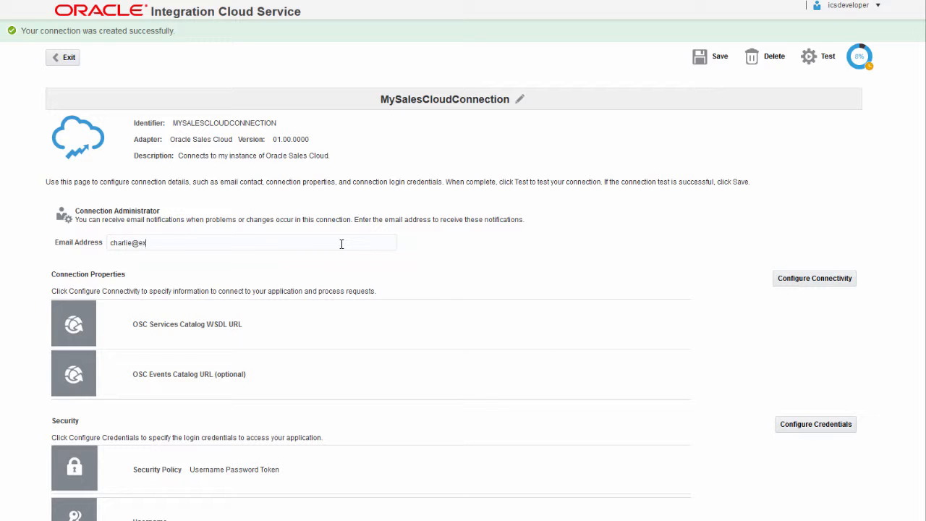
type("ample.com")
left_click(800, 260)
left_click(524, 260)
type("htt")
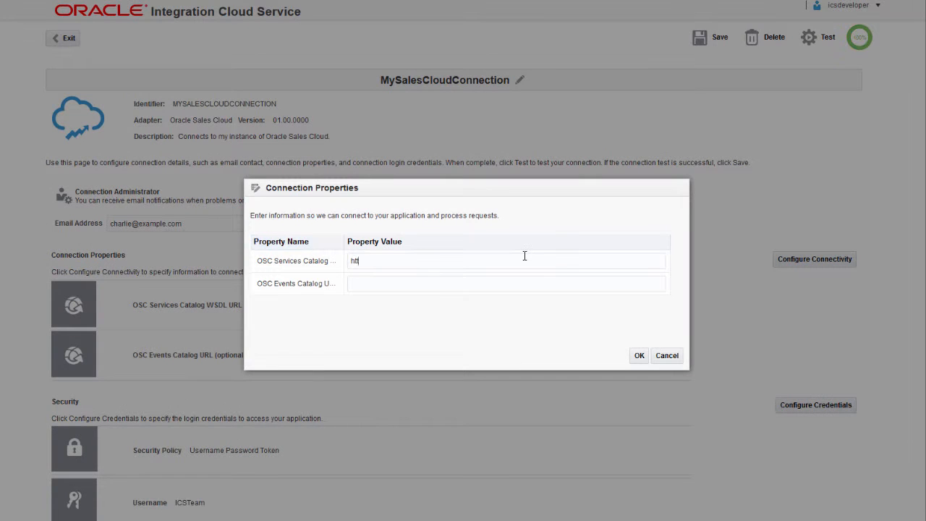
type("ps://example.com/fndAppCoreServices/ServiceCatalogService")
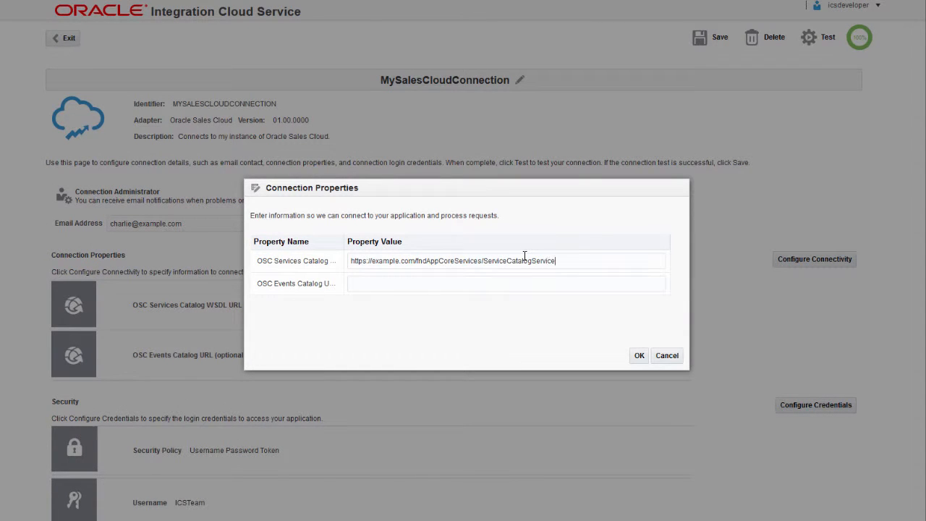
type("?wsdl")
left_click(640, 355)
Step: Set the Sales Cloud connection's login credentials with username ICSTeam and the confirmed account password
left_click(815, 404)
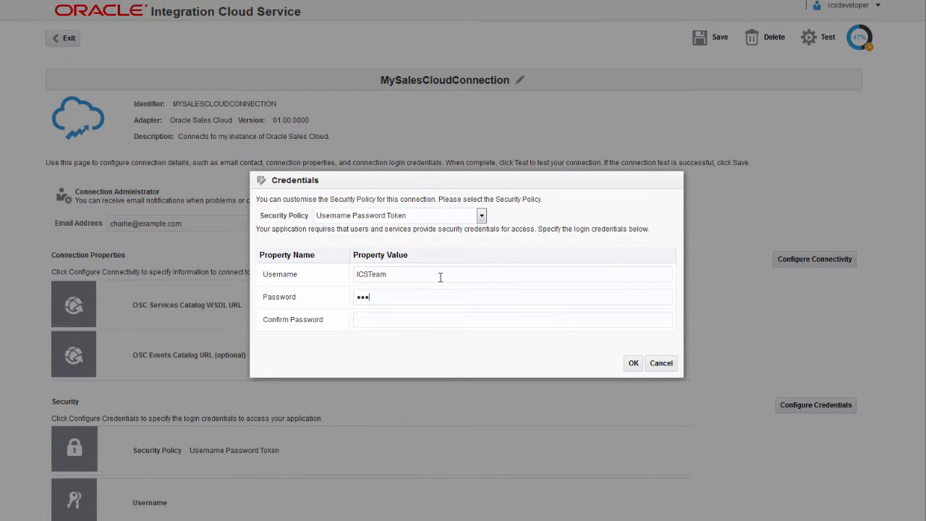
type("•••••")
left_click(633, 362)
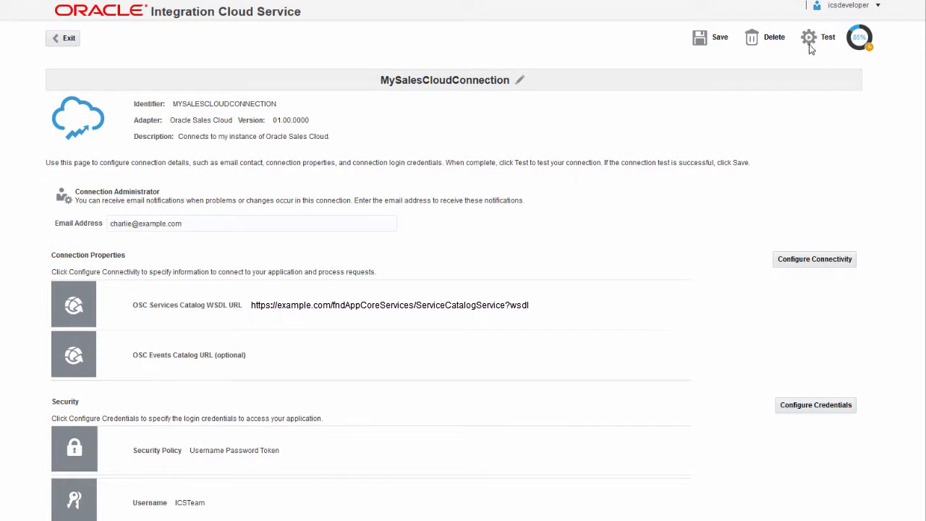
Step: Test and save MySalesCloudConnection, and return to the connections list
left_click(812, 42)
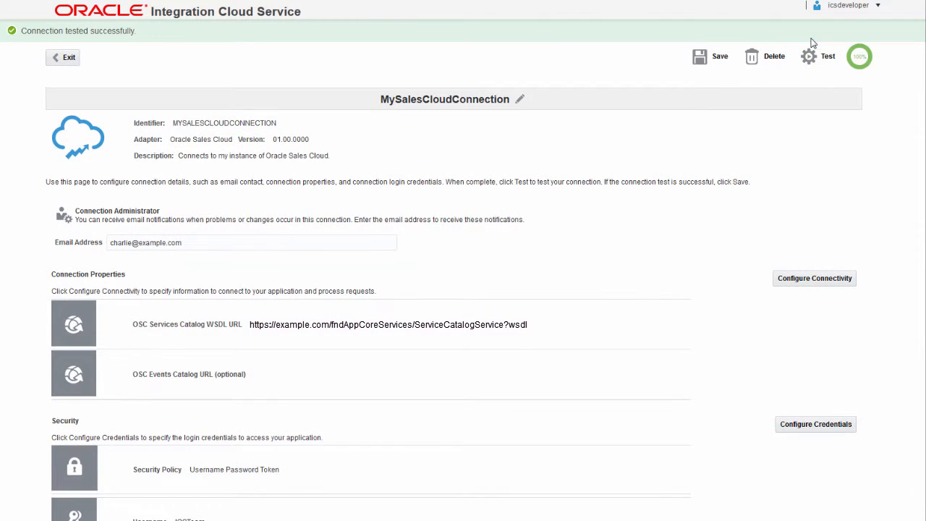
left_click(720, 56)
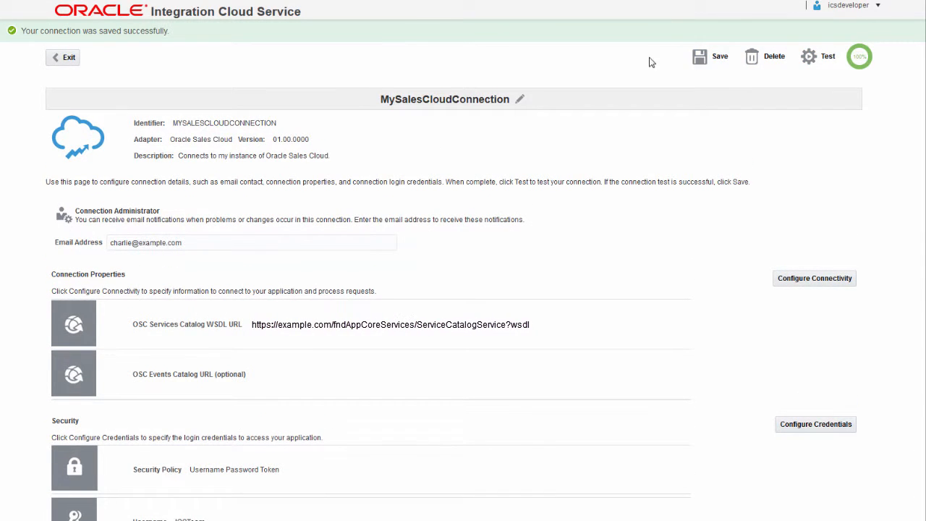
left_click(62, 57)
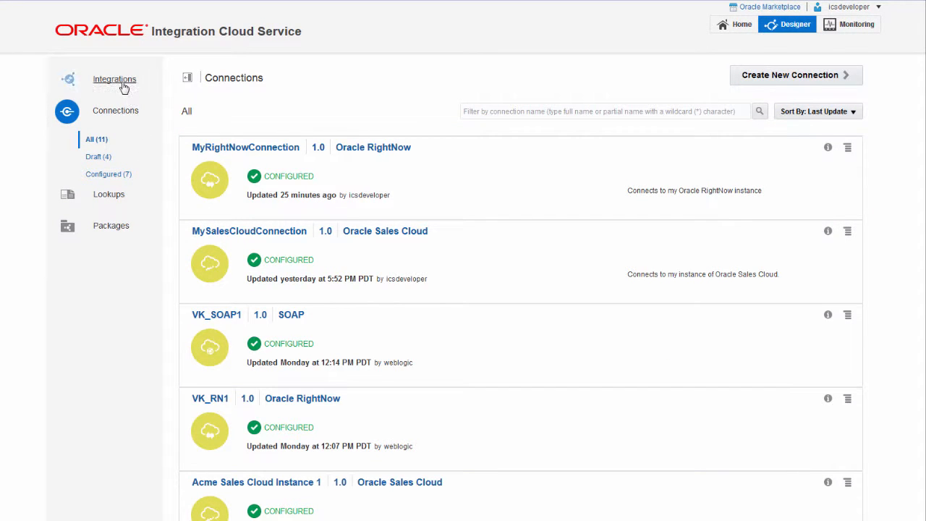
Step: Create a Map My Data integration named RightNowToSalesCloudOneWayFlow with the description "Syncs RightNow Organization objects with Sales Accounts."
left_click(115, 80)
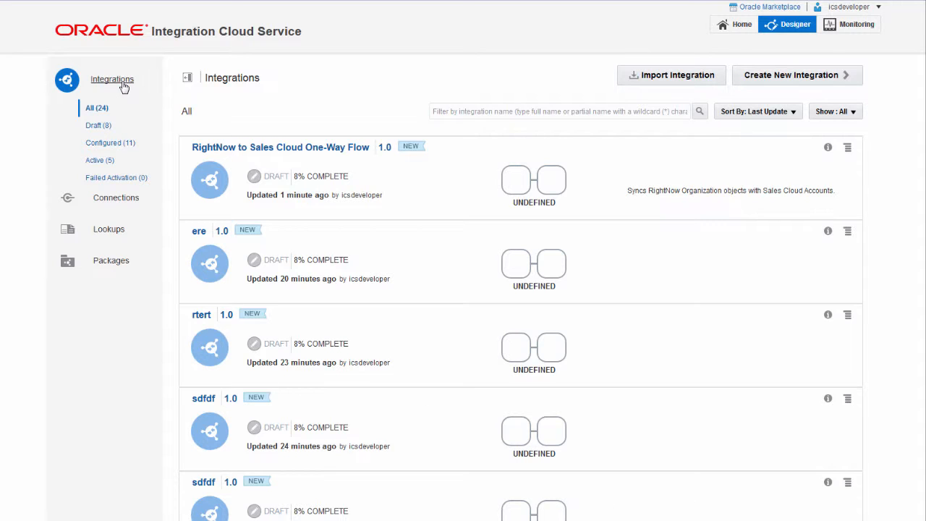
left_click(758, 76)
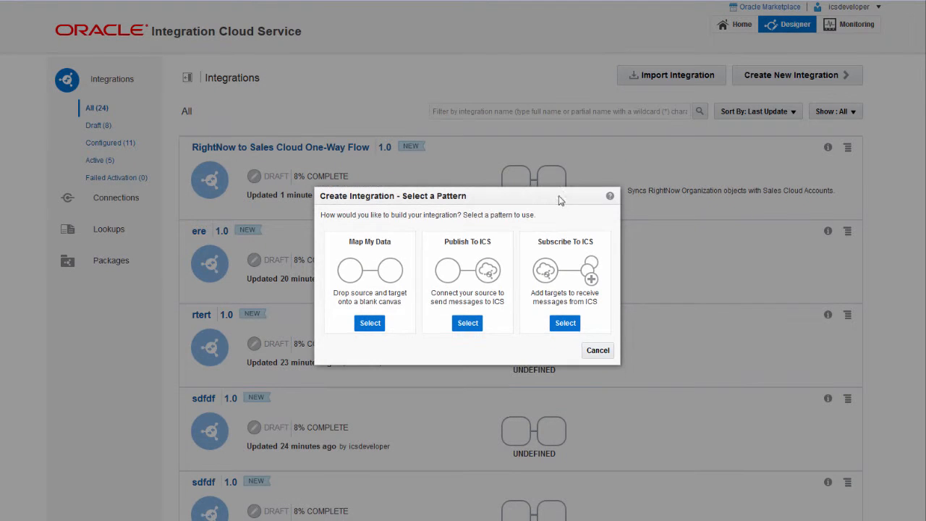
left_click(364, 324)
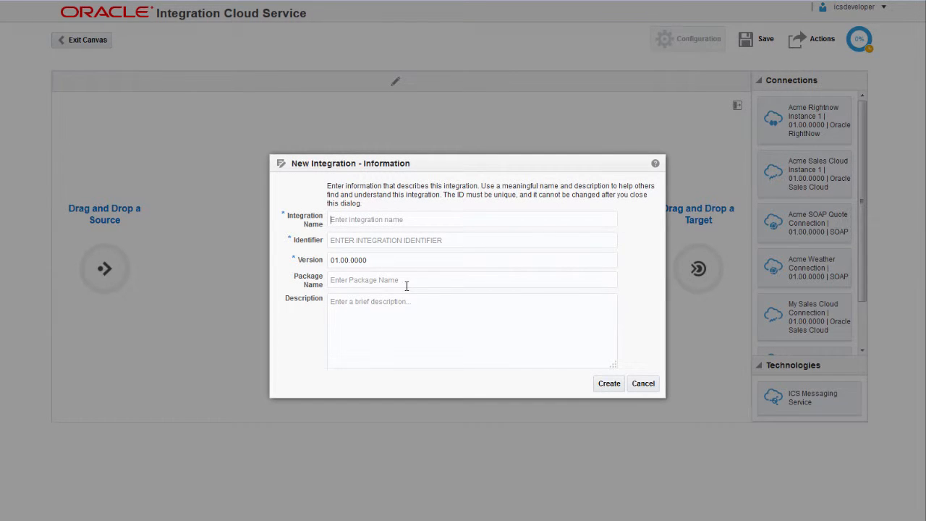
type("RightNowTo")
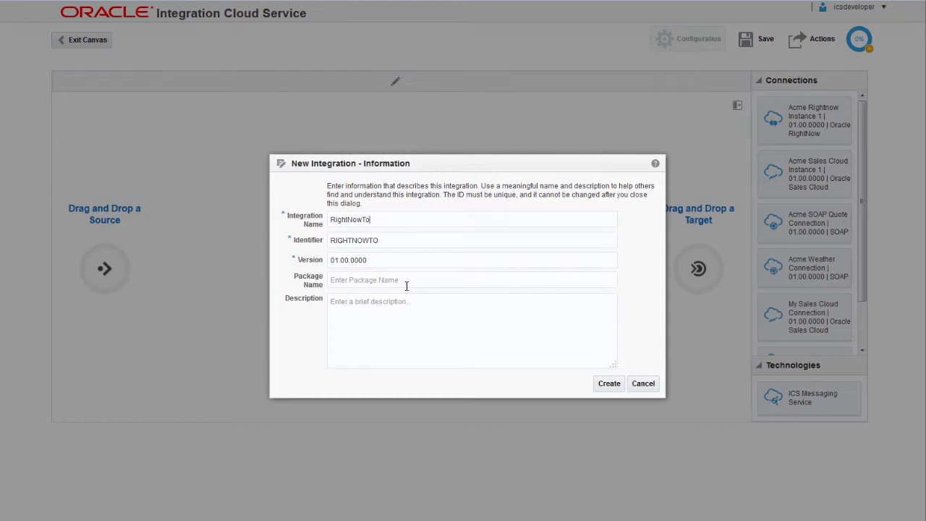
type("SalesCloudOneWayFlow")
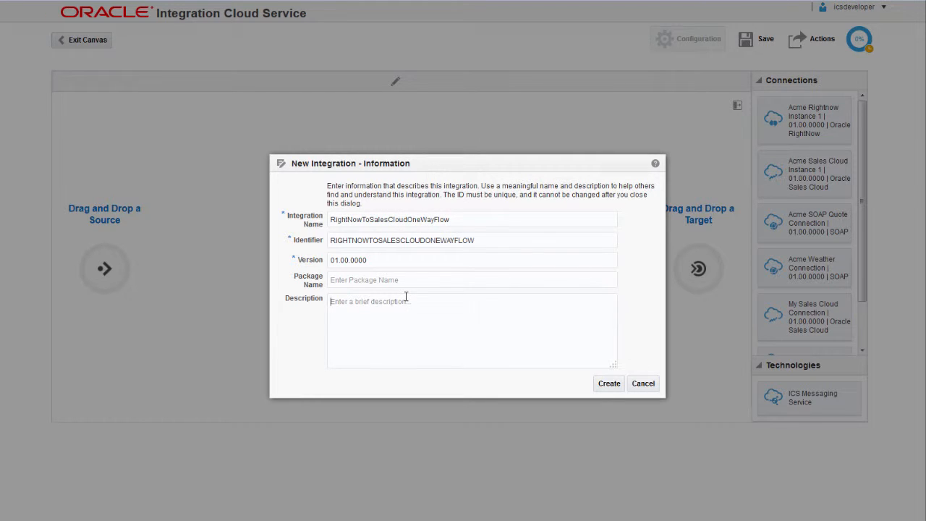
type("Syncs RightNow Organization objects with Sales")
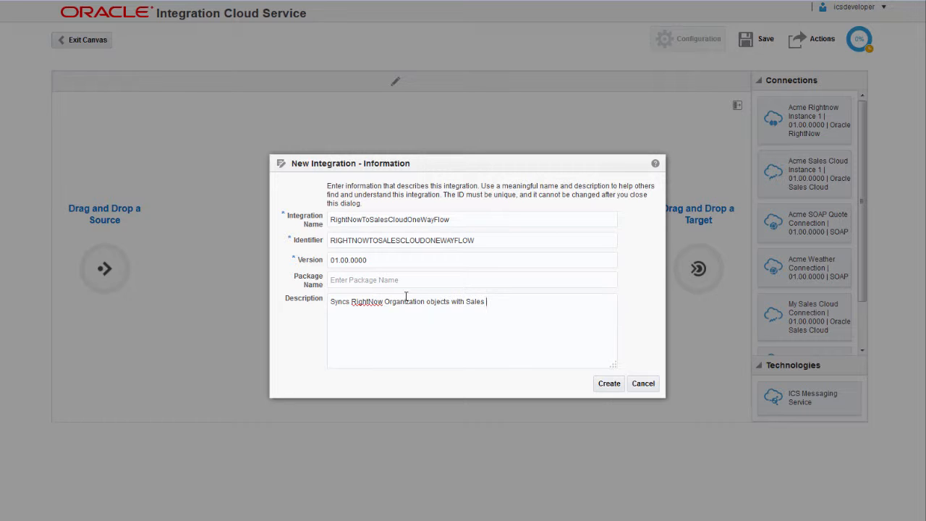
type("Accounts.")
left_click(608, 383)
Step: Add MyRightNowConnection as the integration's source and name its endpoint MyRightNowEndpoint
scroll(843, 307, "down", 3)
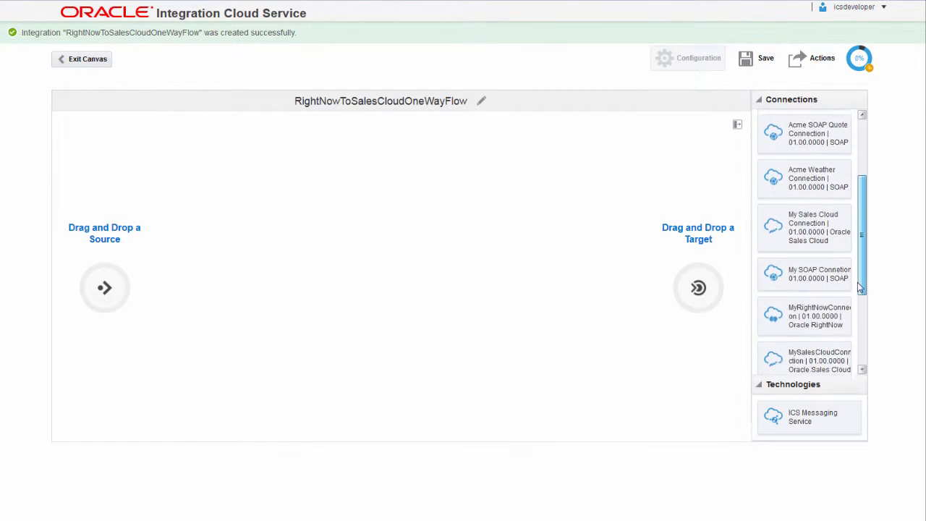
scroll(859, 288, "down", 1)
left_click_drag(822, 287, 108, 278)
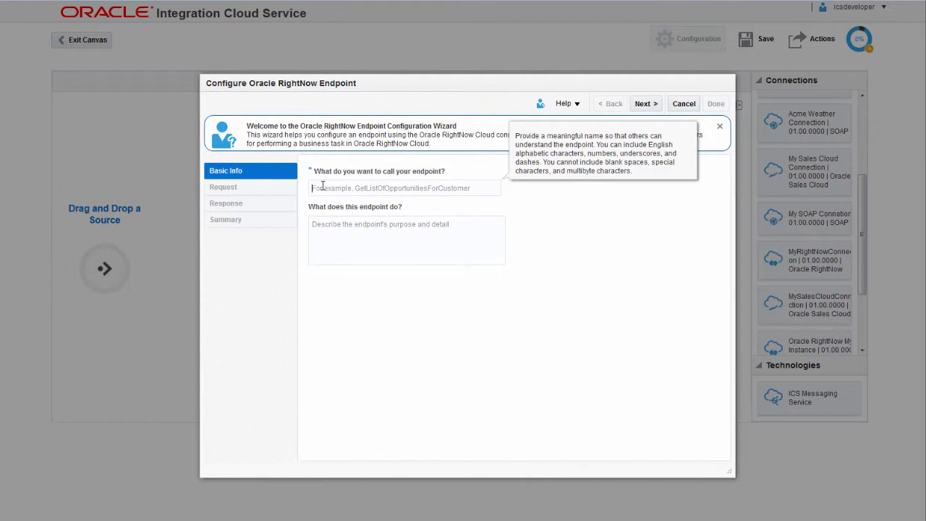
type("MyRightNow")
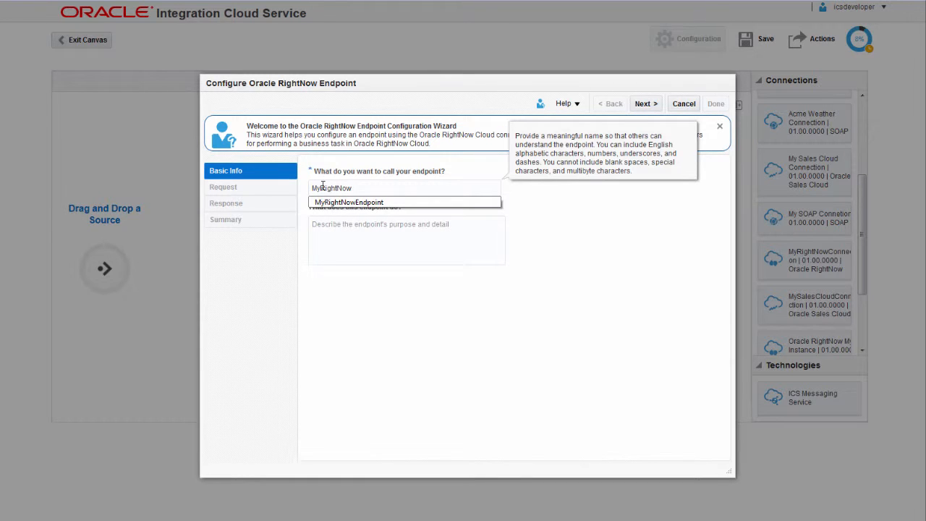
type("Endpoint")
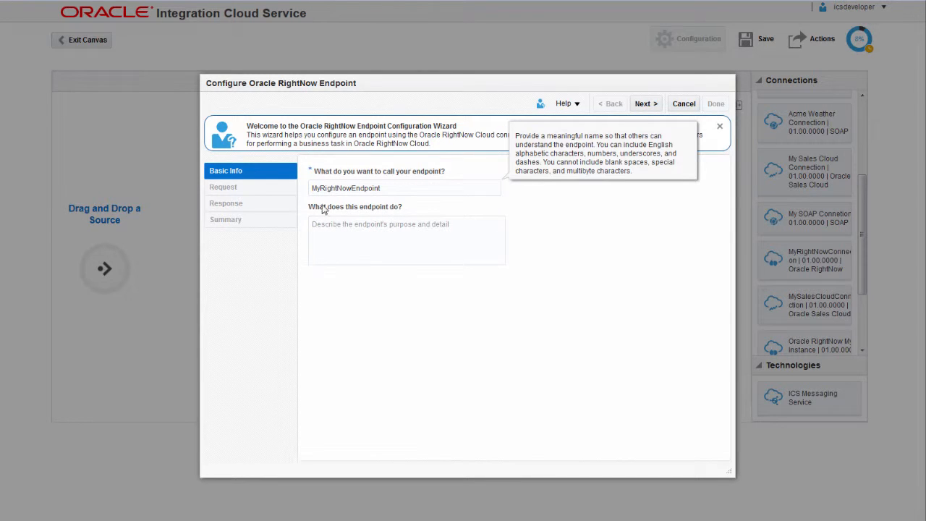
left_click(323, 225)
left_click(643, 104)
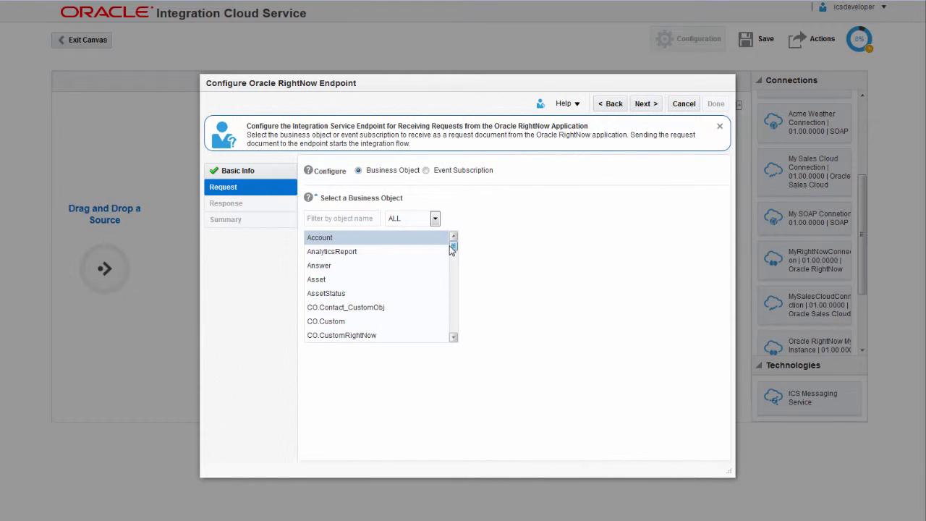
Step: Choose Organization as the source endpoint's request business object, set the response type to None, and finish the endpoint configuration
left_click_drag(452, 249, 440, 314)
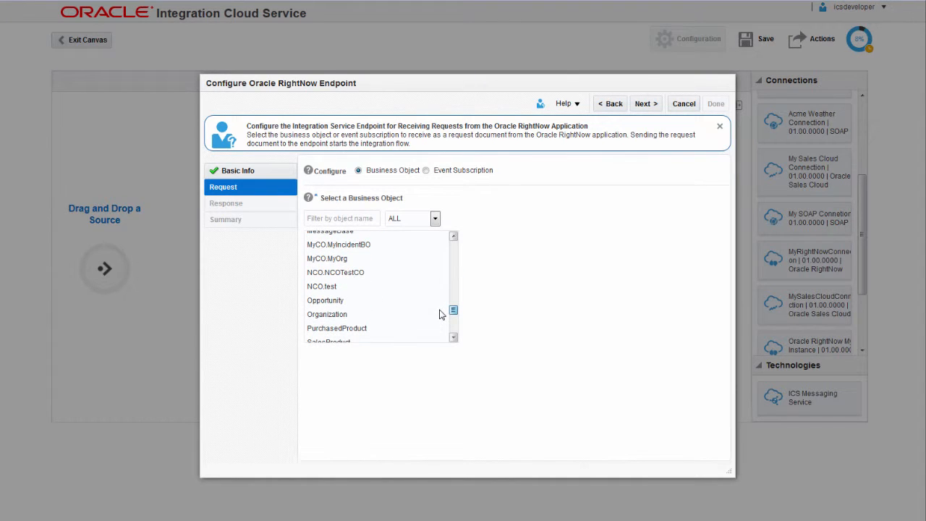
left_click(344, 317)
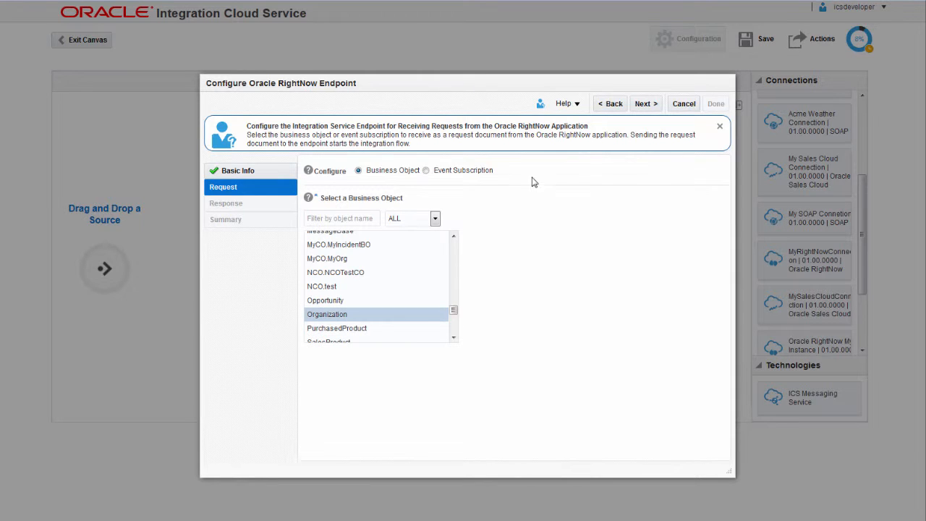
left_click(641, 104)
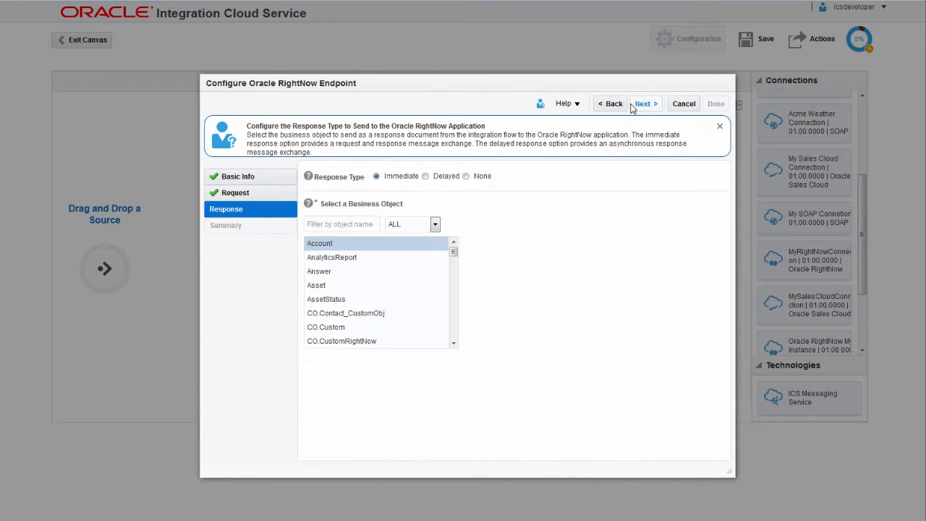
left_click(466, 176)
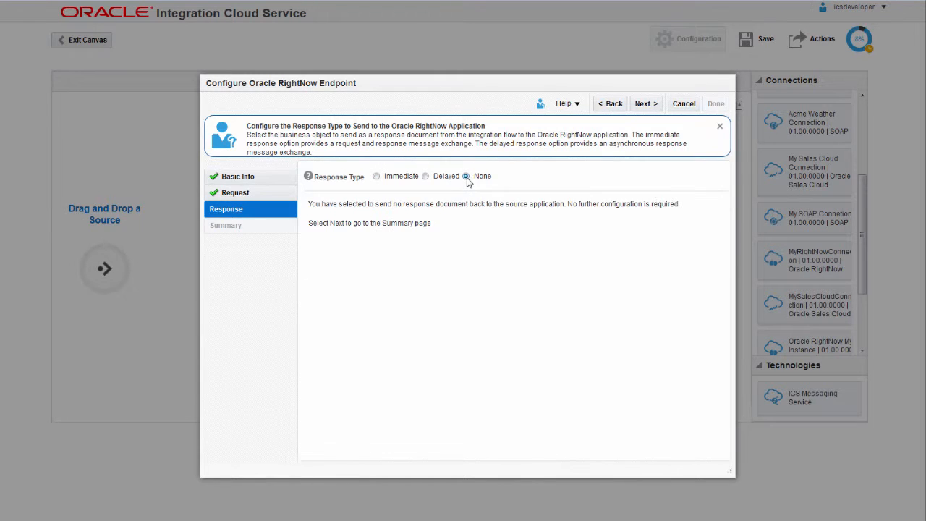
left_click(641, 106)
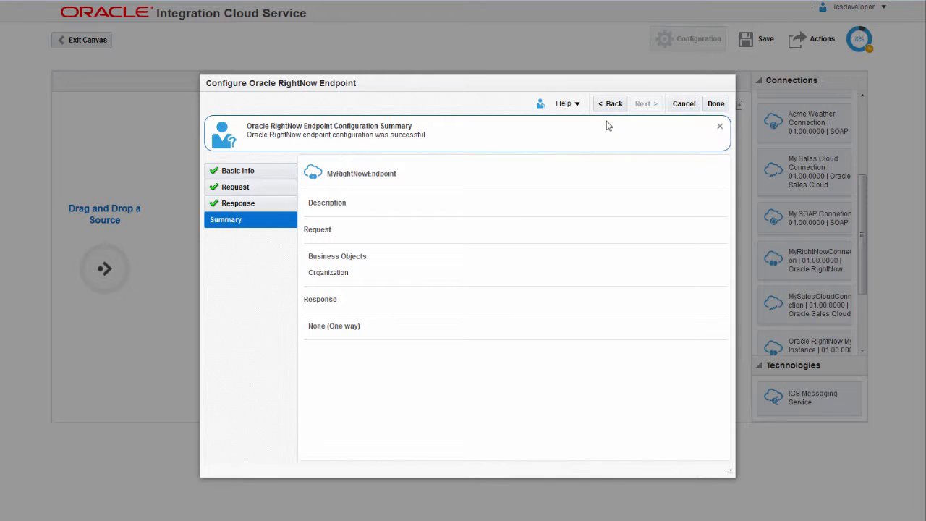
left_click(717, 104)
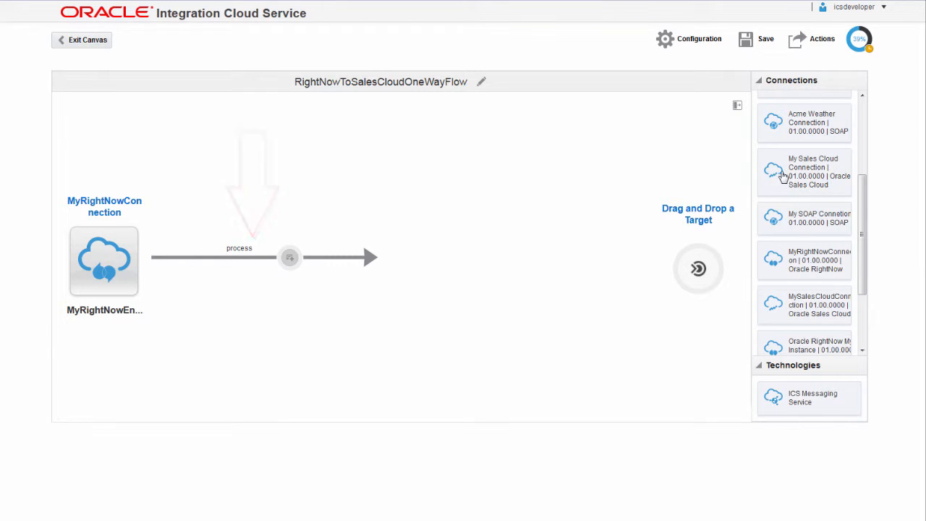
Step: Add My Sales Cloud Connection as the integration's target and name its endpoint MySalesCloudEndpoint
left_click_drag(784, 176, 690, 252)
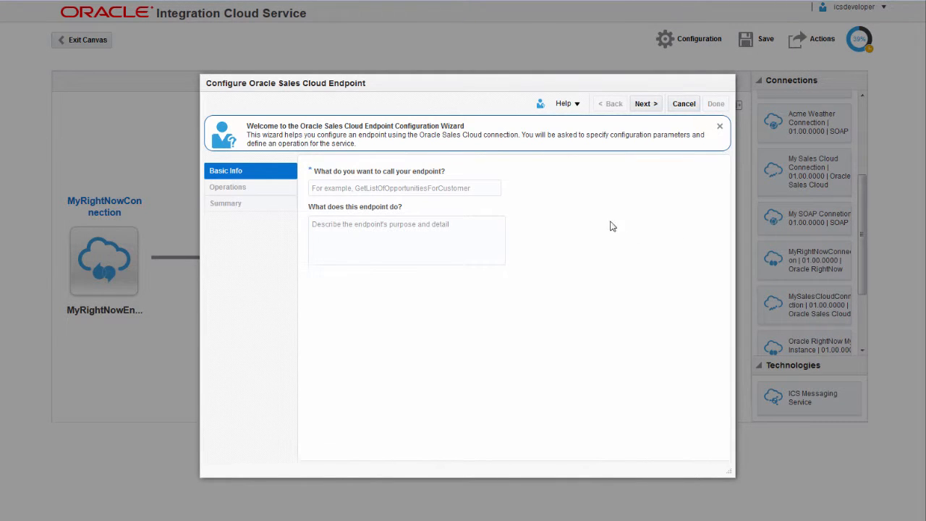
left_click(479, 190)
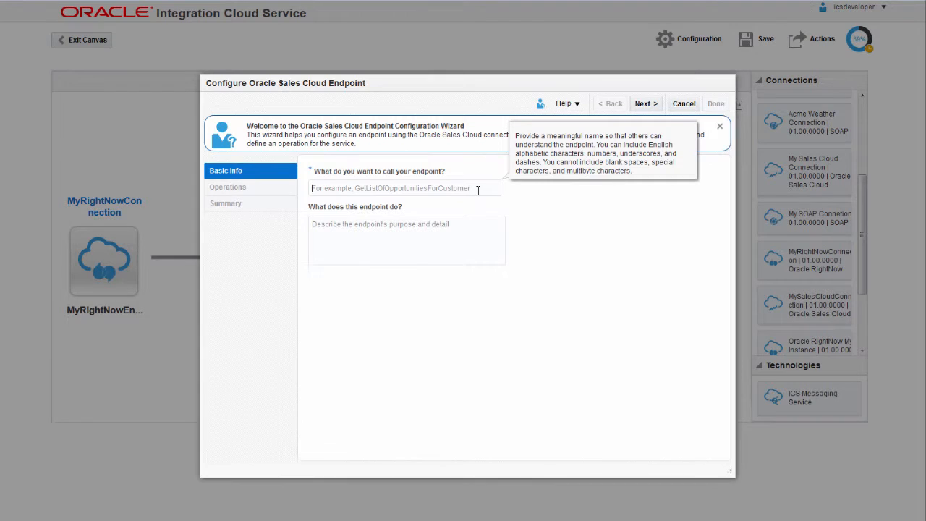
type("MySalesCloudEndpoint")
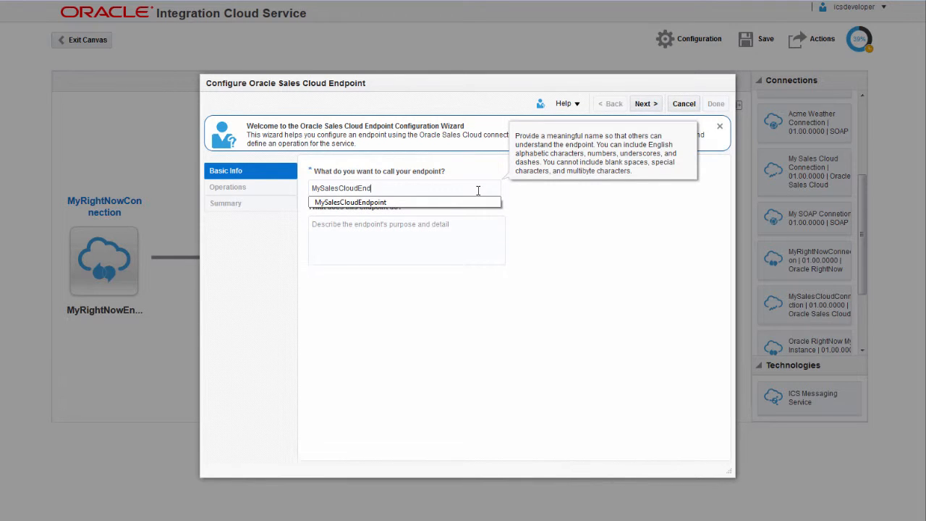
left_click(641, 104)
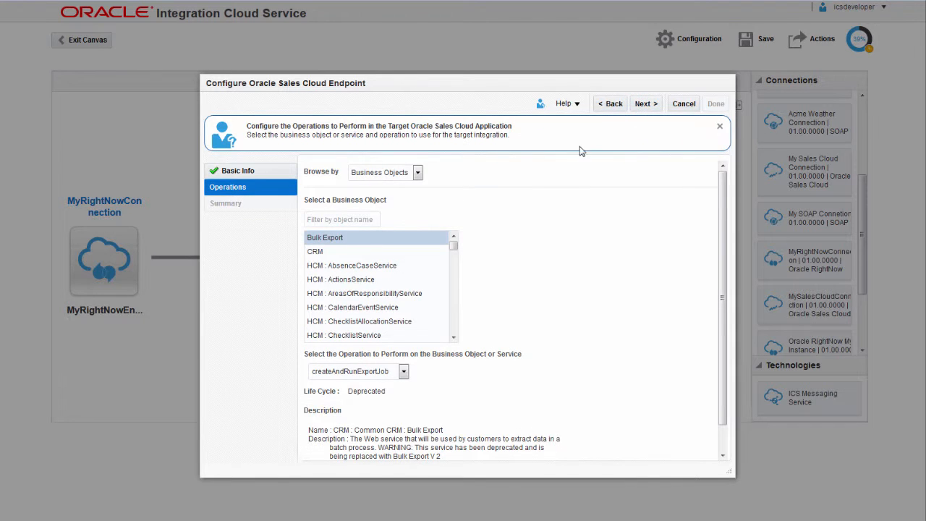
Step: Choose the AccountService service with the createAccount operation for the target endpoint, finish its configuration, and save the integration
left_click(417, 174)
left_click(410, 186)
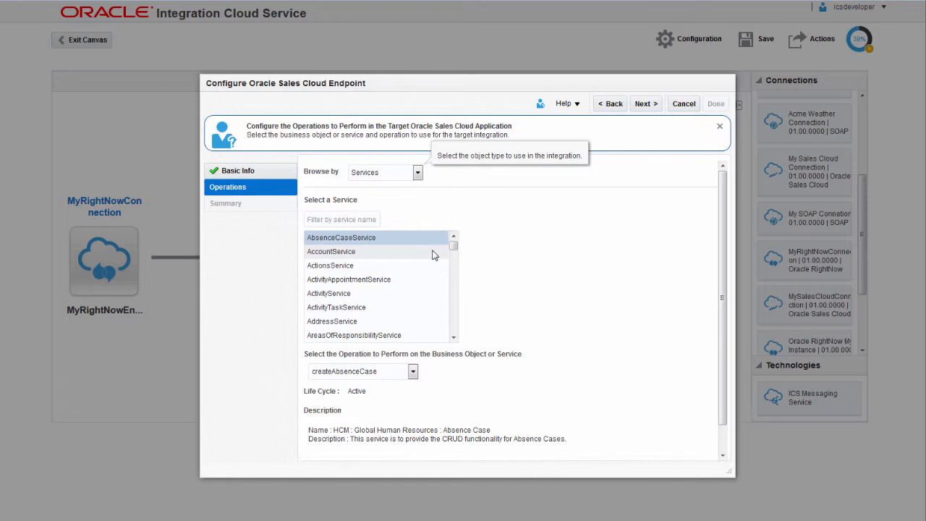
left_click(384, 253)
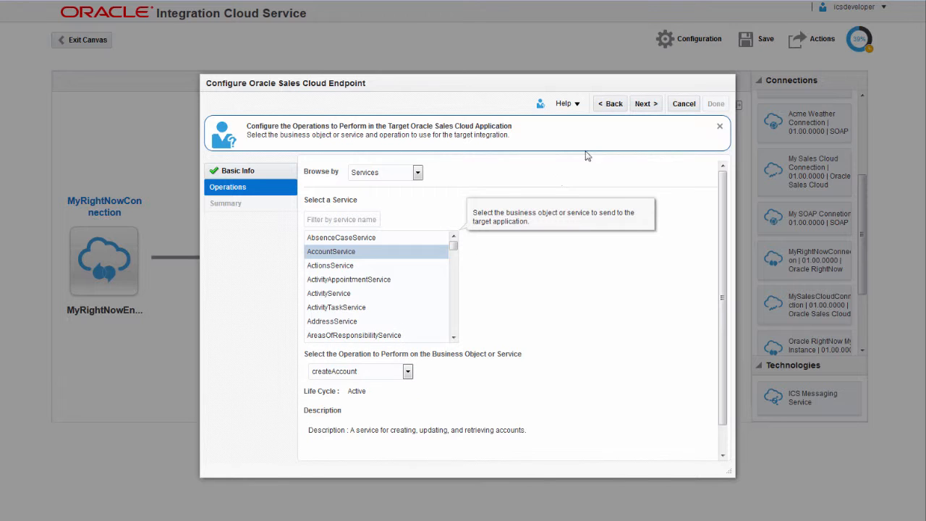
left_click(644, 105)
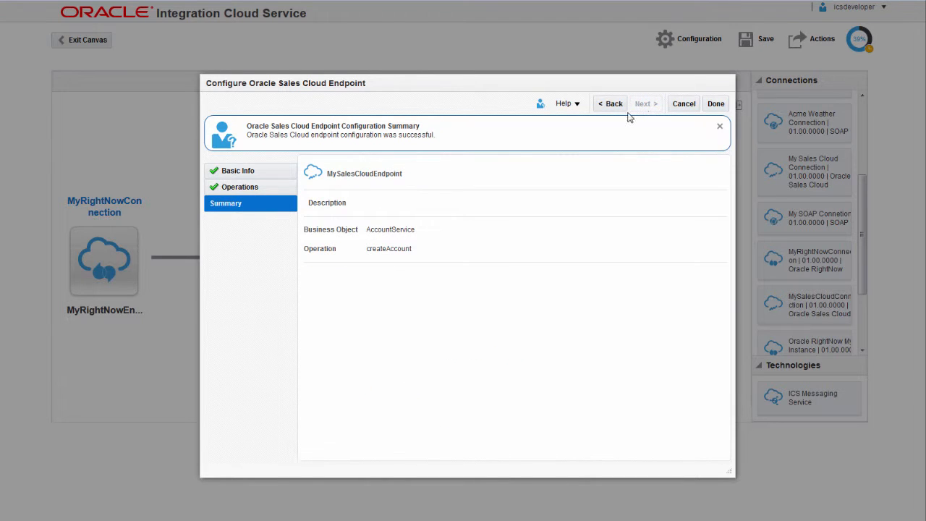
left_click(714, 105)
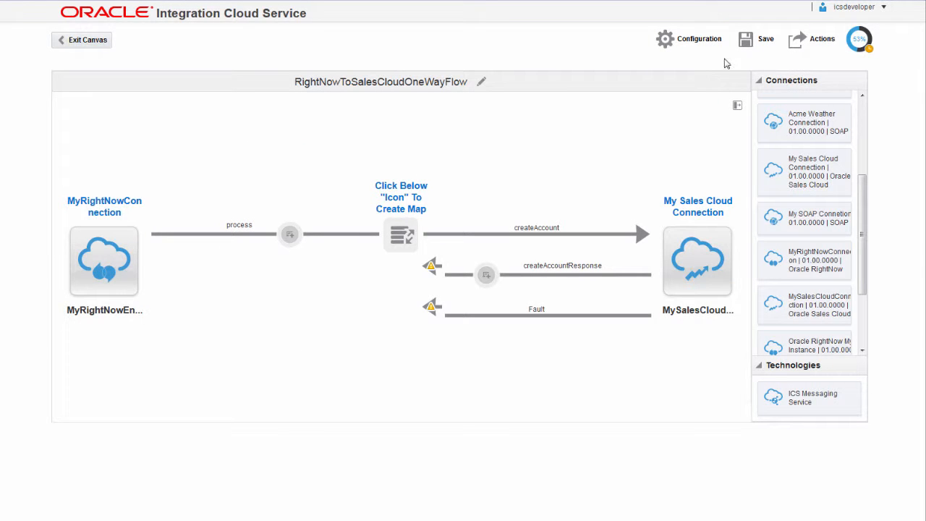
left_click(746, 40)
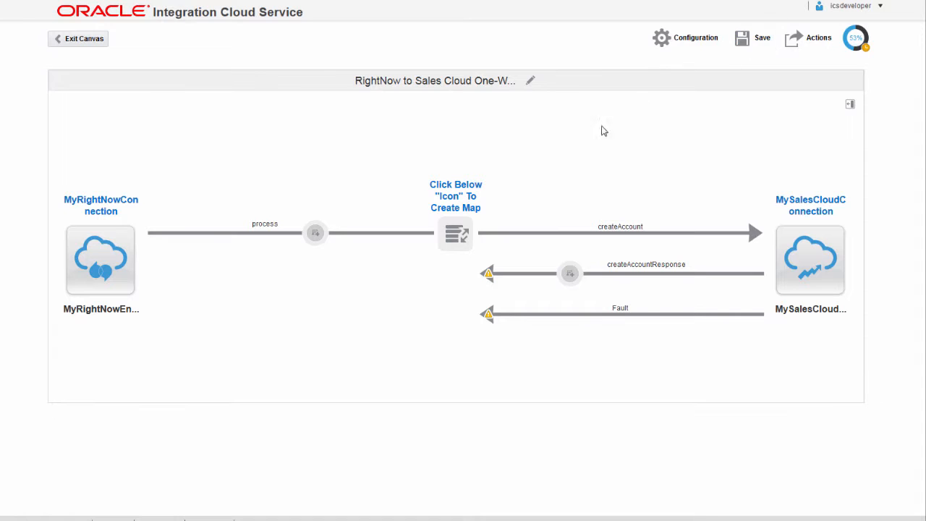
Step: Create the request map between process and createAccount, and map the source Organization Name to the target OrganizationName
left_click(457, 233)
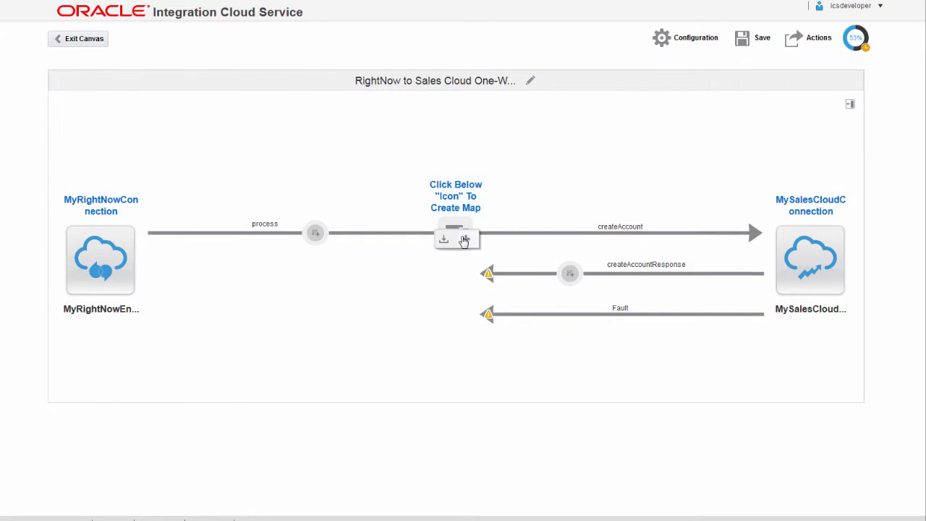
left_click(464, 240)
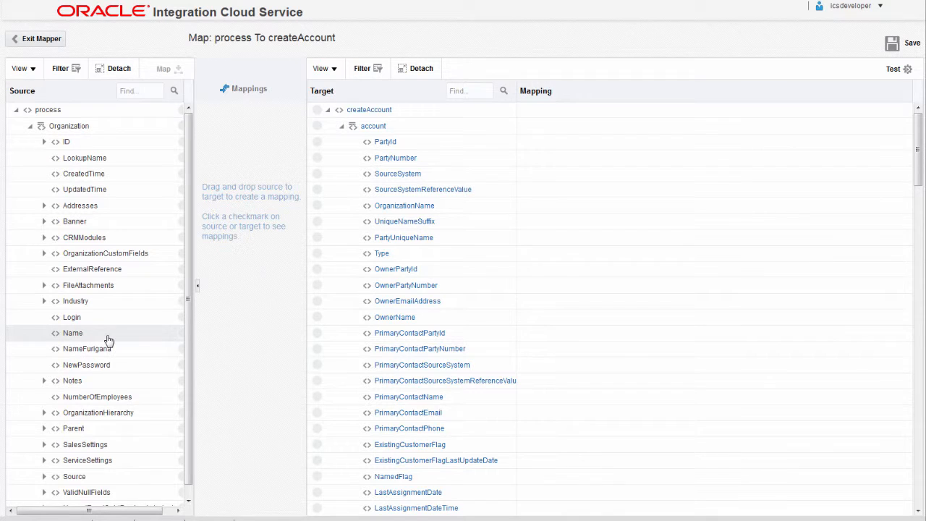
left_click_drag(109, 340, 540, 206)
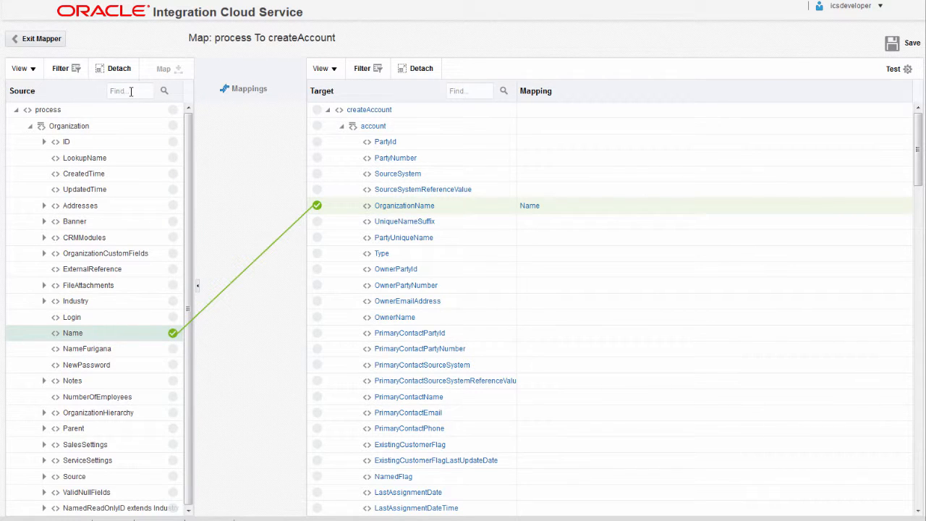
Step: Find NumberOfEmployees in the source and EmployeesTotal in the target, and map one to the other
type("umber")
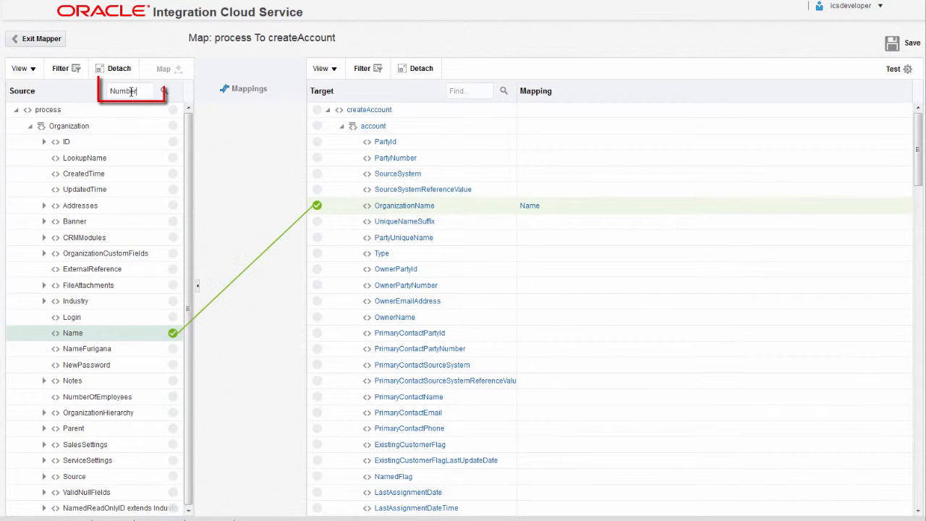
type("OfEmployees")
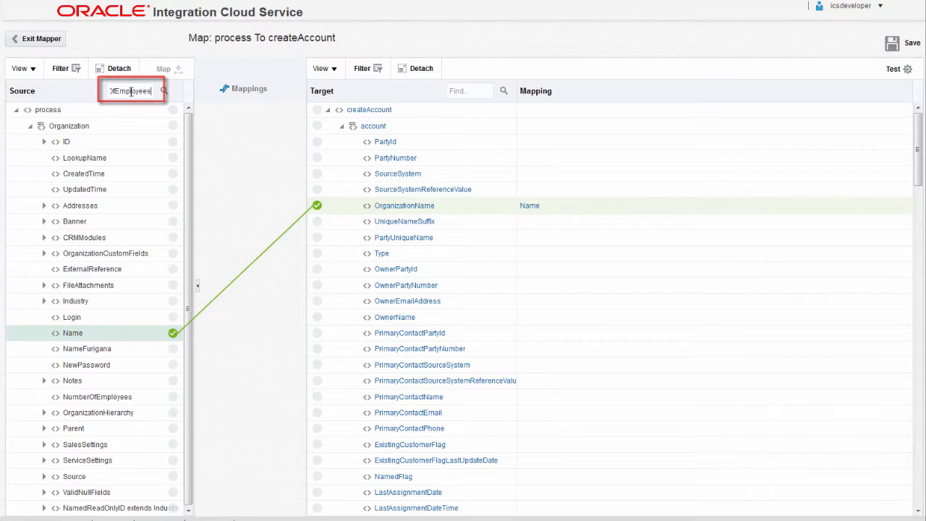
key("Return")
left_click(457, 92)
type("Em")
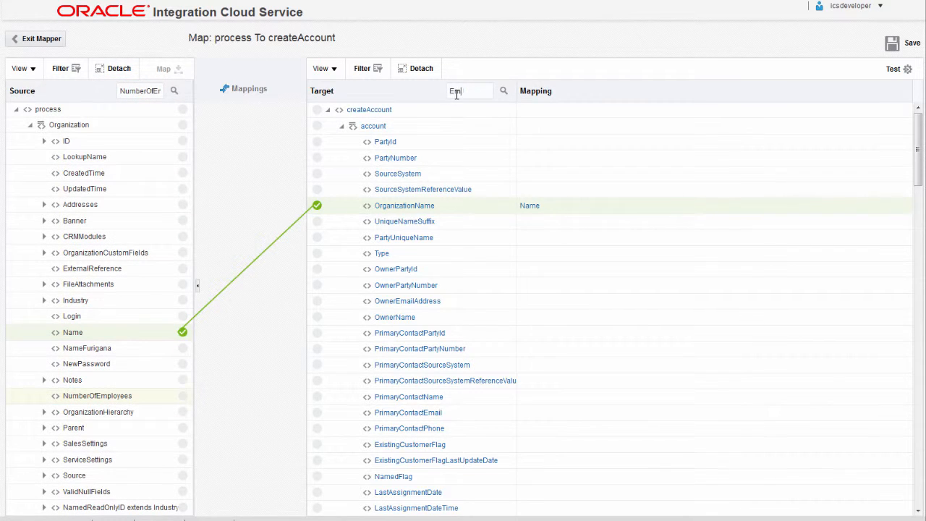
type("ployeesTotal")
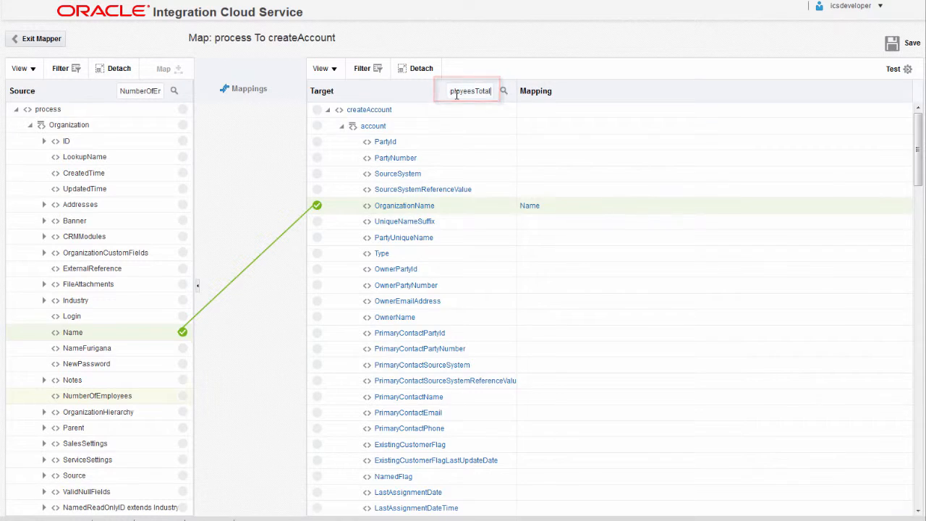
key("Return")
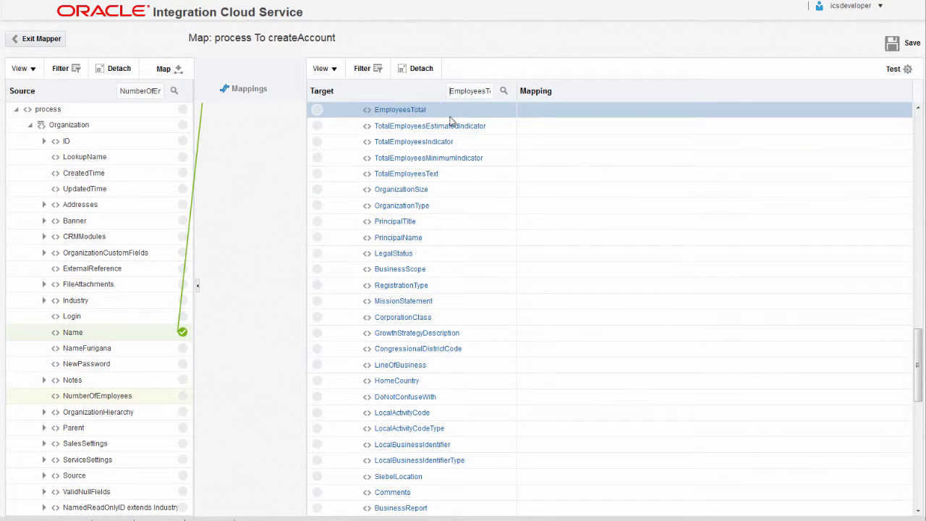
left_click_drag(163, 397, 552, 113)
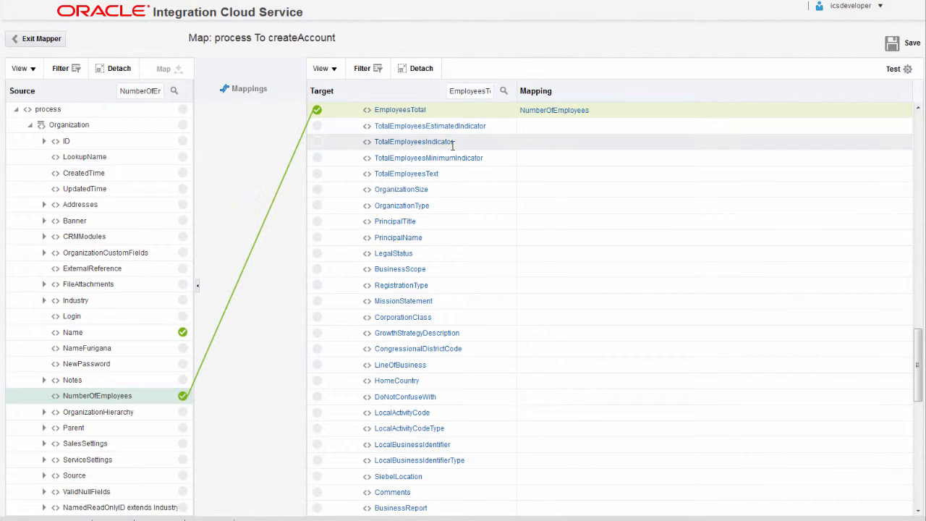
Step: Map the source's TotalRevenue Currency Name to the target CurrencyCode, then save the map and return to the integration canvas
double_click(145, 92)
type("Currency")
left_click(174, 91)
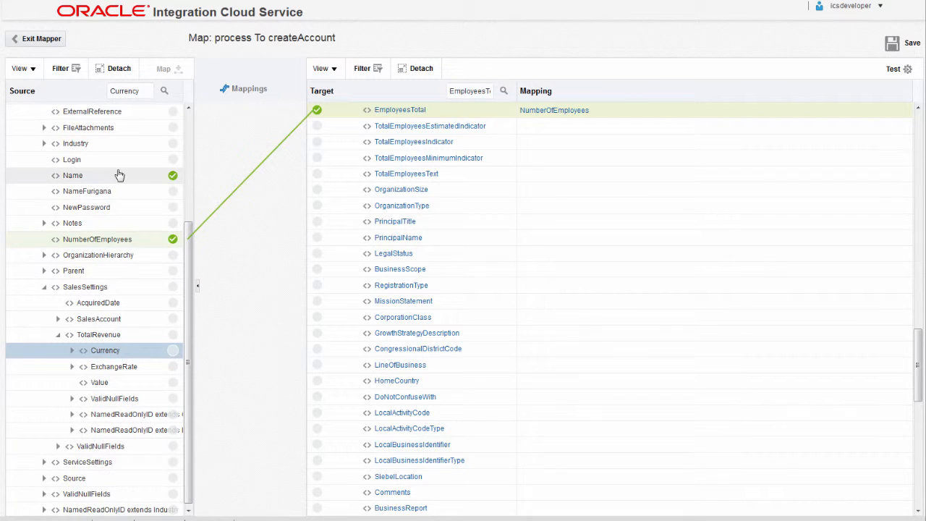
left_click(73, 352)
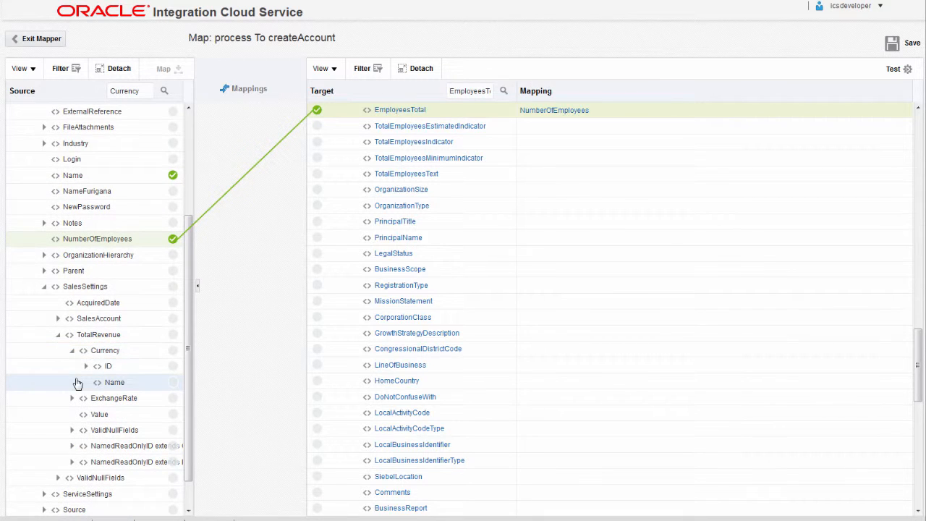
double_click(442, 91)
type("Cu")
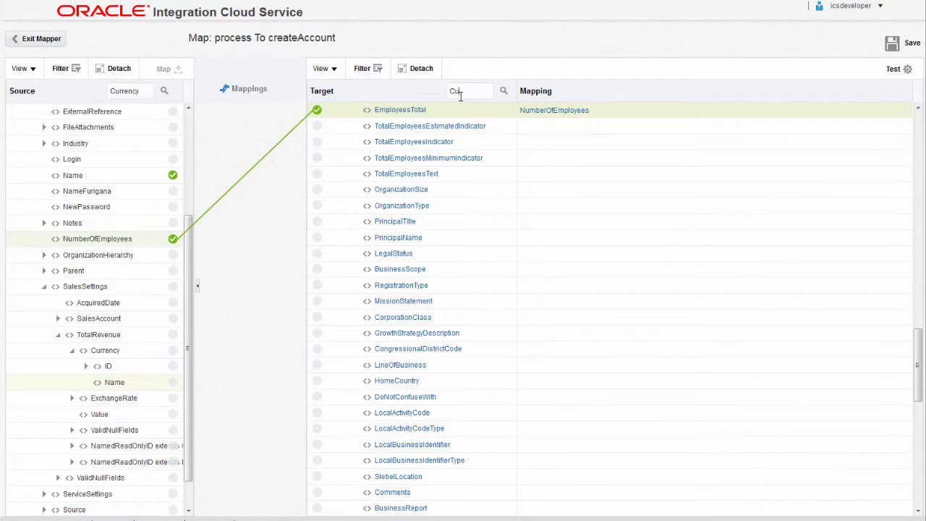
type("rrencyCode")
key("Return")
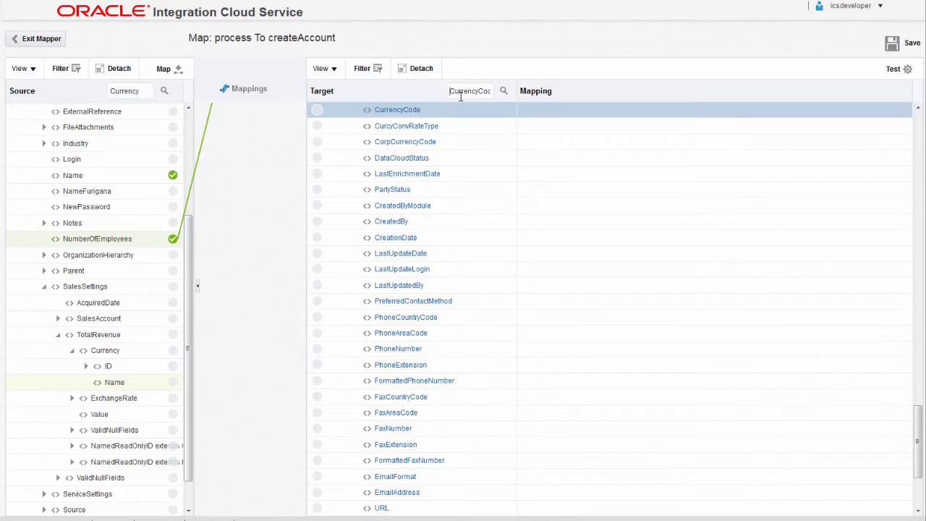
left_click_drag(132, 382, 539, 110)
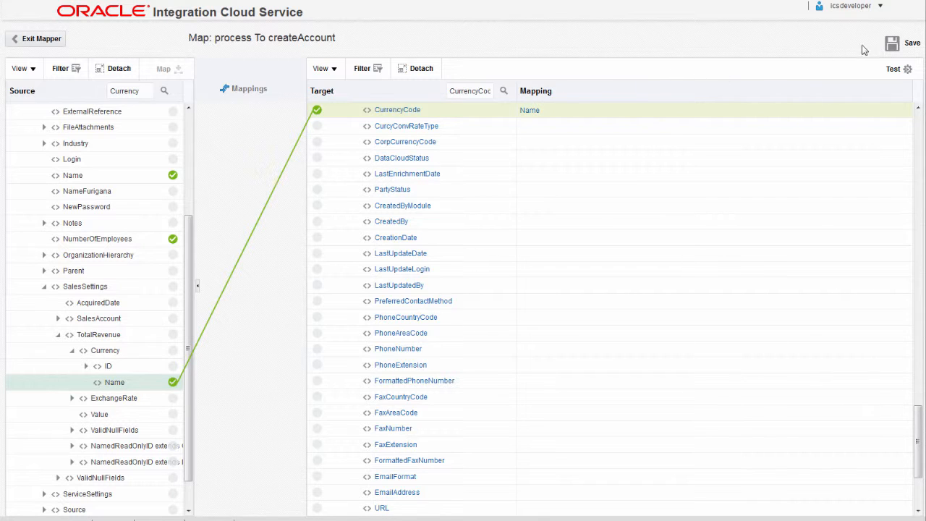
left_click(892, 45)
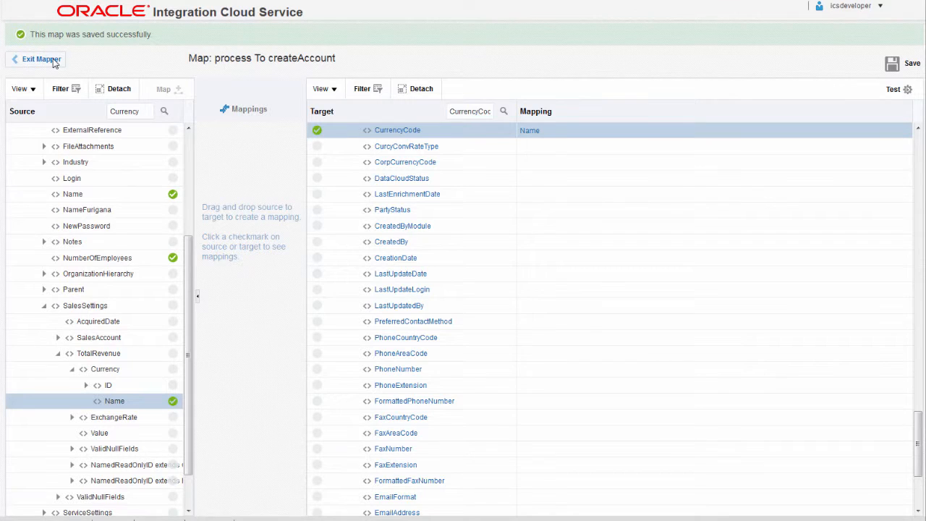
left_click(41, 59)
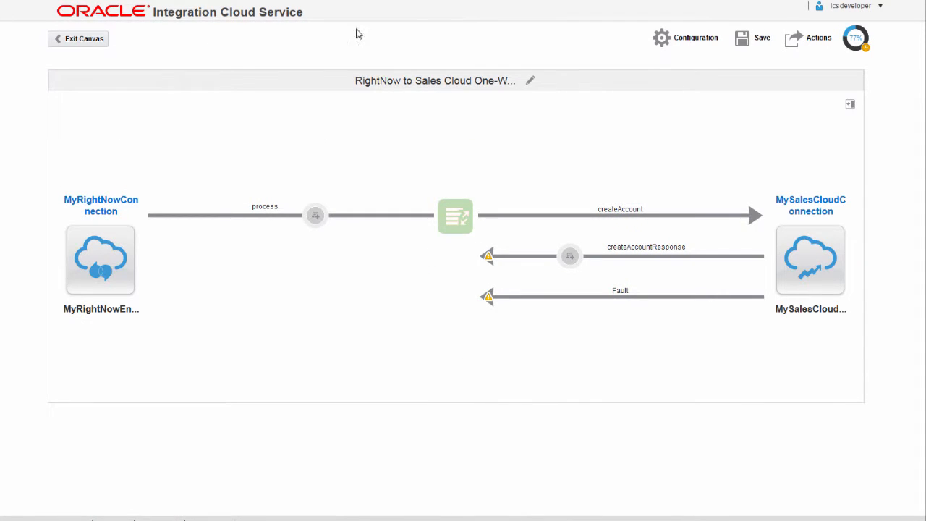
Step: Set the Organization ID's id field as the primary business identifier for tracking, with the tracking name OrgID
left_click(664, 41)
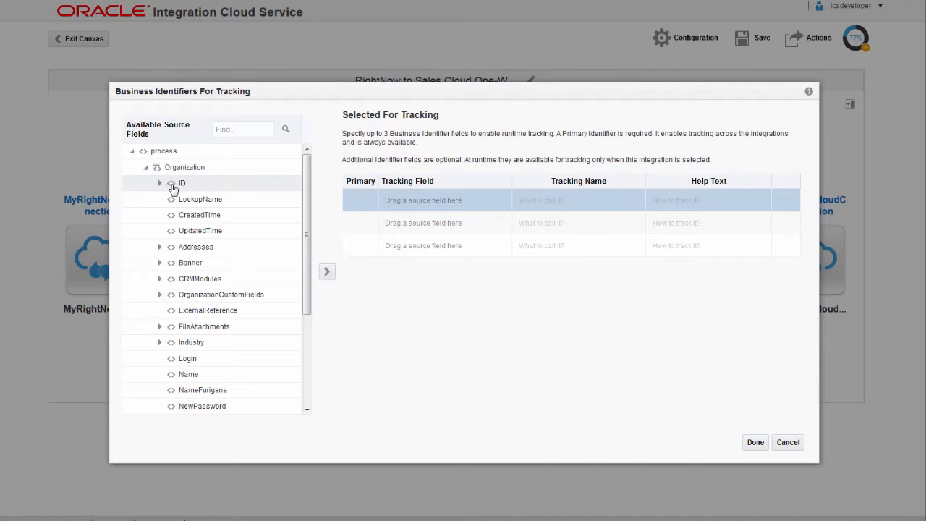
left_click(159, 186)
left_click(161, 197)
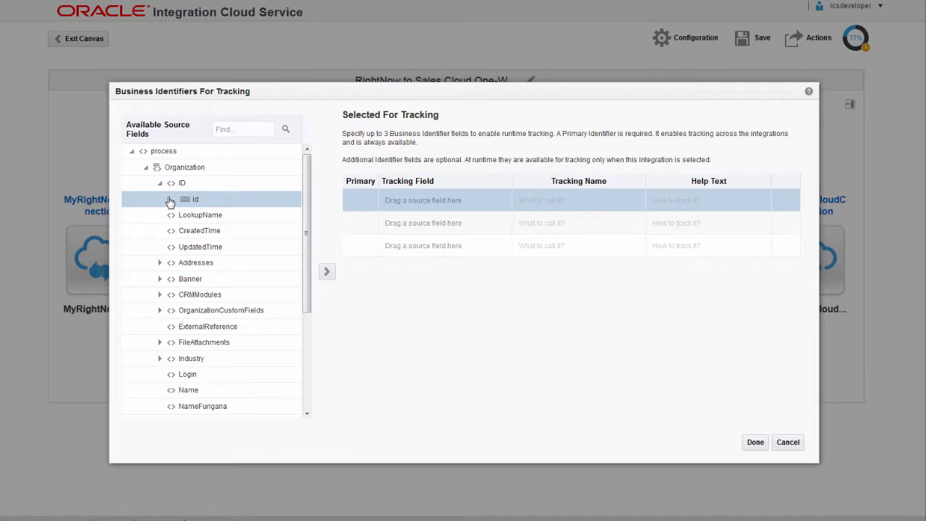
left_click_drag(169, 201, 412, 203)
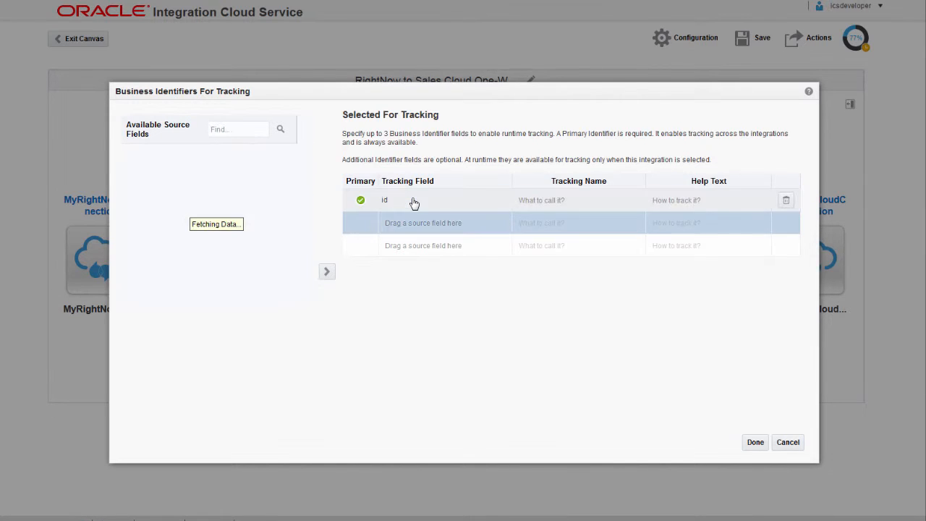
left_click(523, 205)
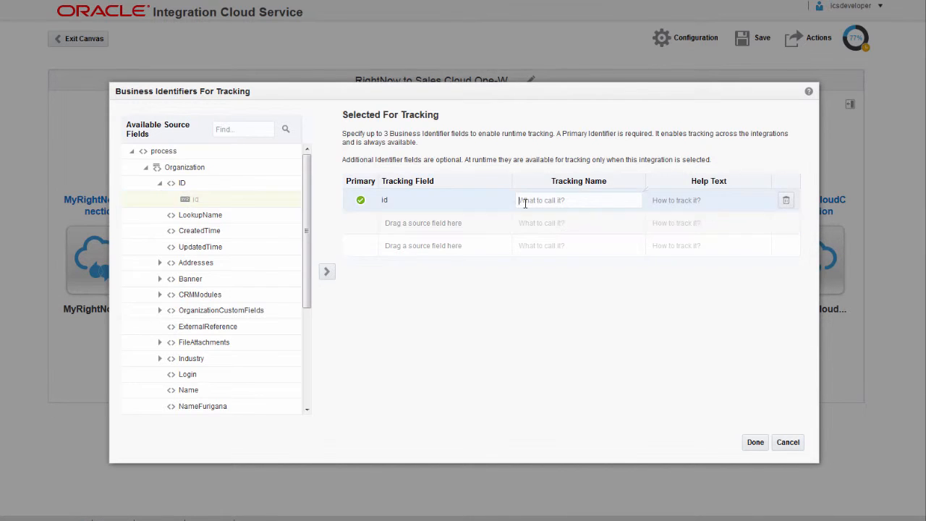
type("OrgID")
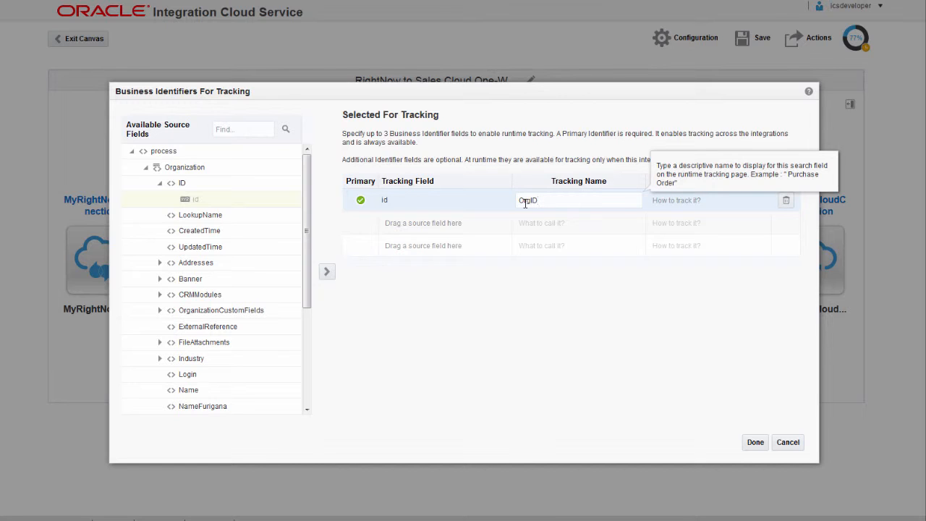
left_click(753, 442)
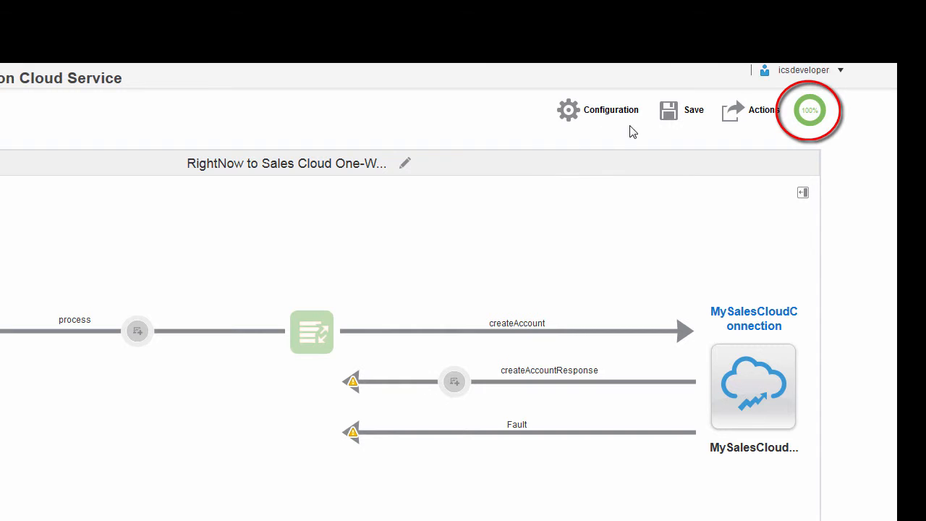
Step: Save and close the integration, and activate RightNow to Sales Cloud One-Way Flow without detailed tracing
left_click(666, 114)
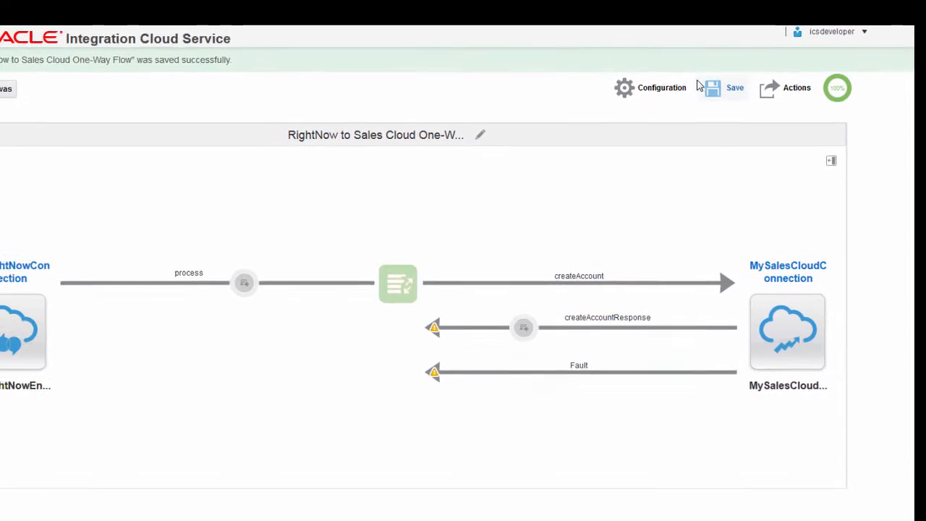
left_click(99, 57)
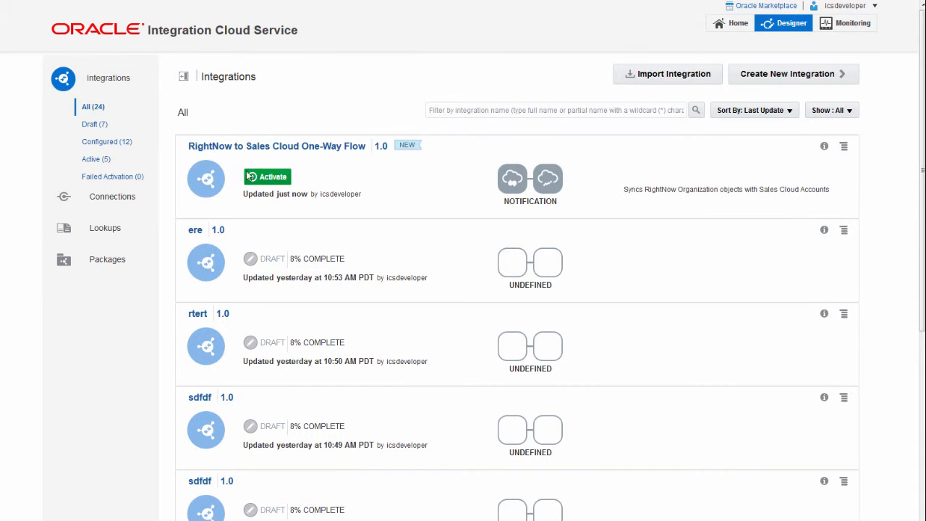
left_click(260, 177)
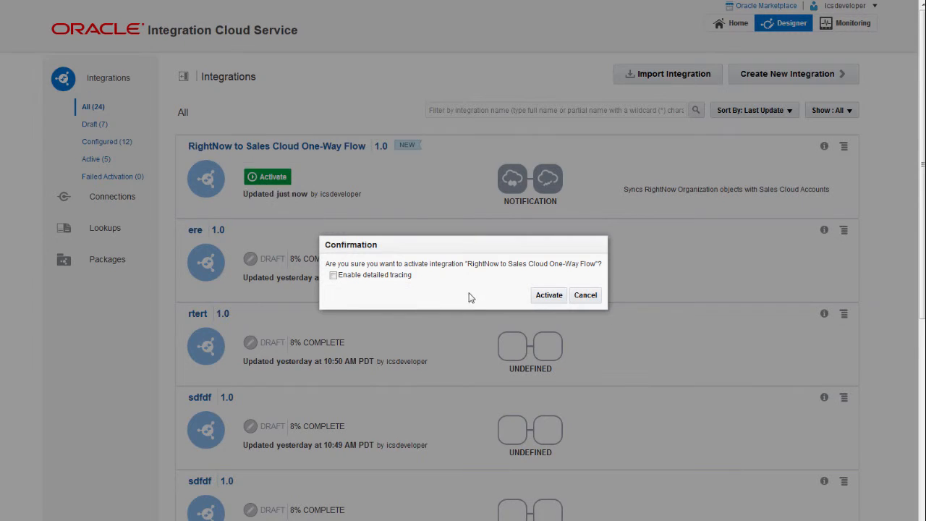
left_click(548, 296)
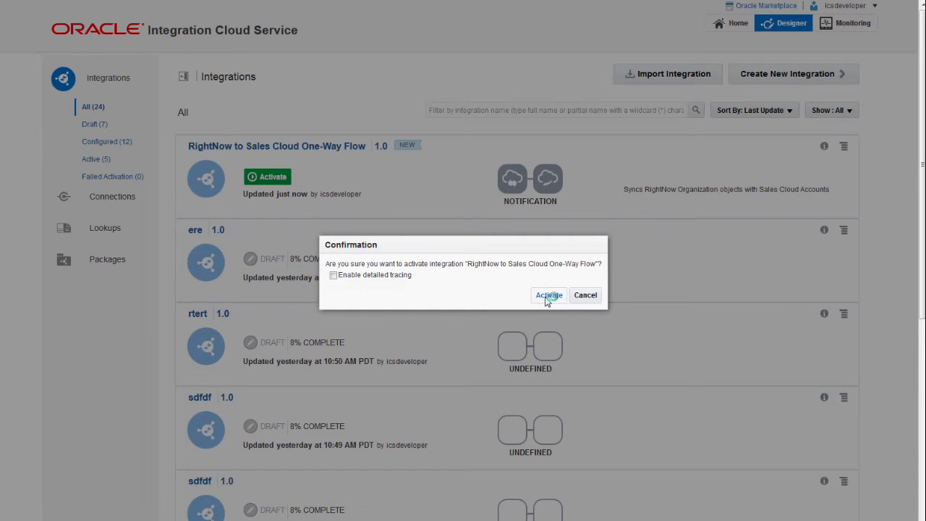